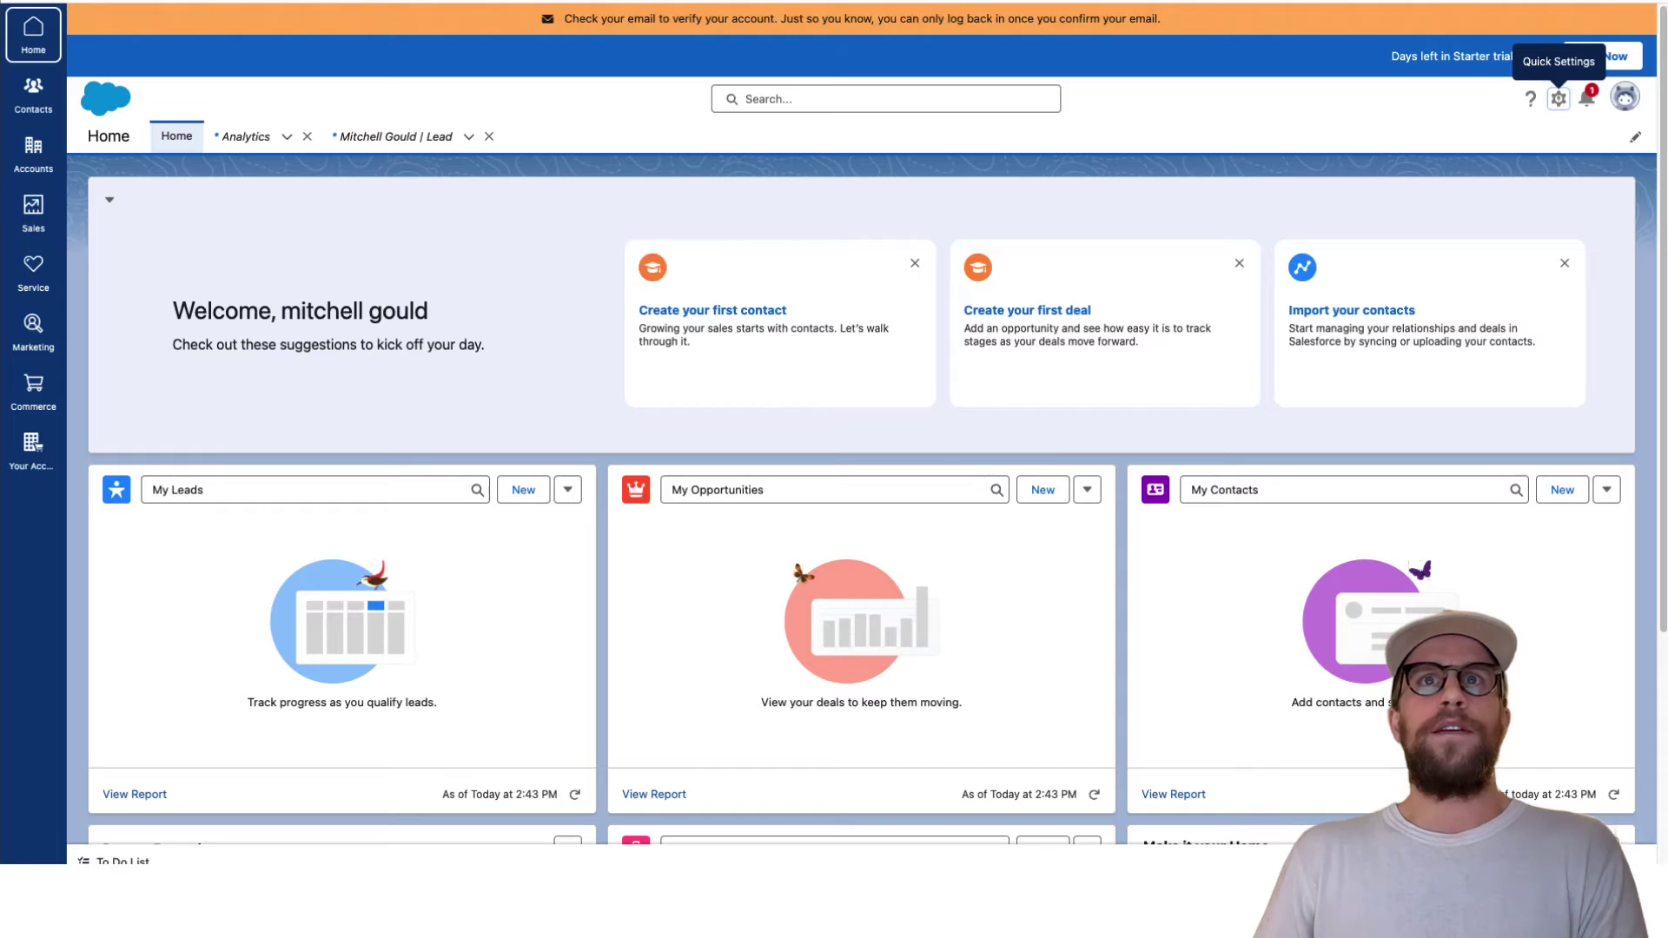
Open Advanced Setup and go to LinkedIn Accounts via a Quick Find search for 'linkedin'
left_click(1560, 100)
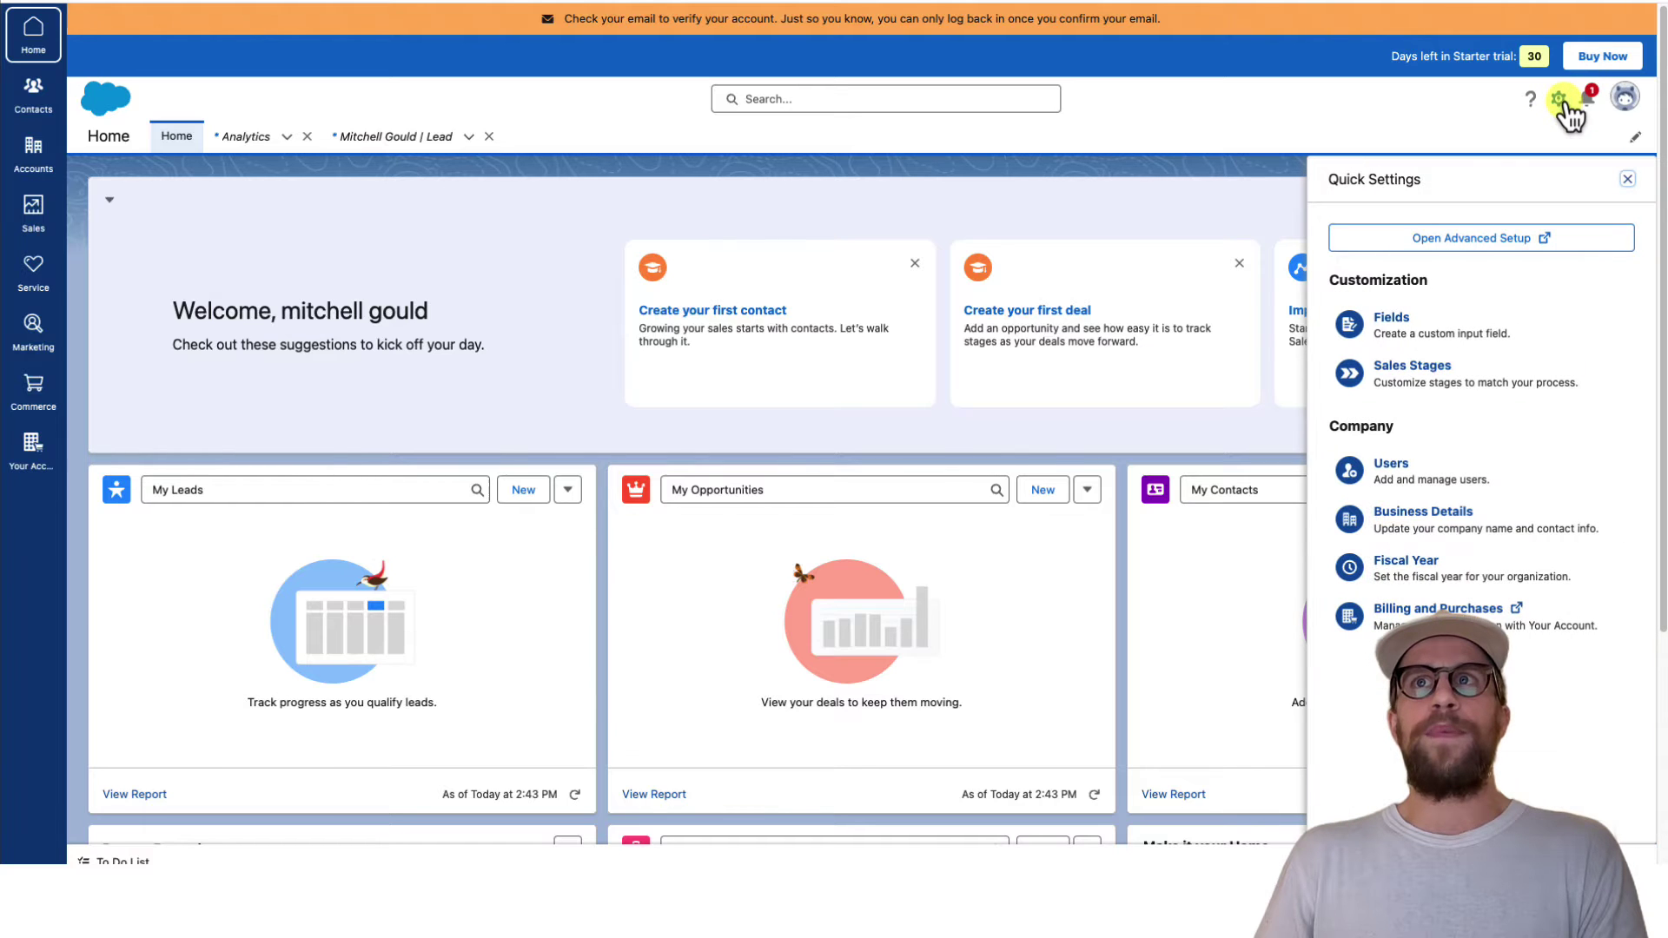
left_click(1459, 246)
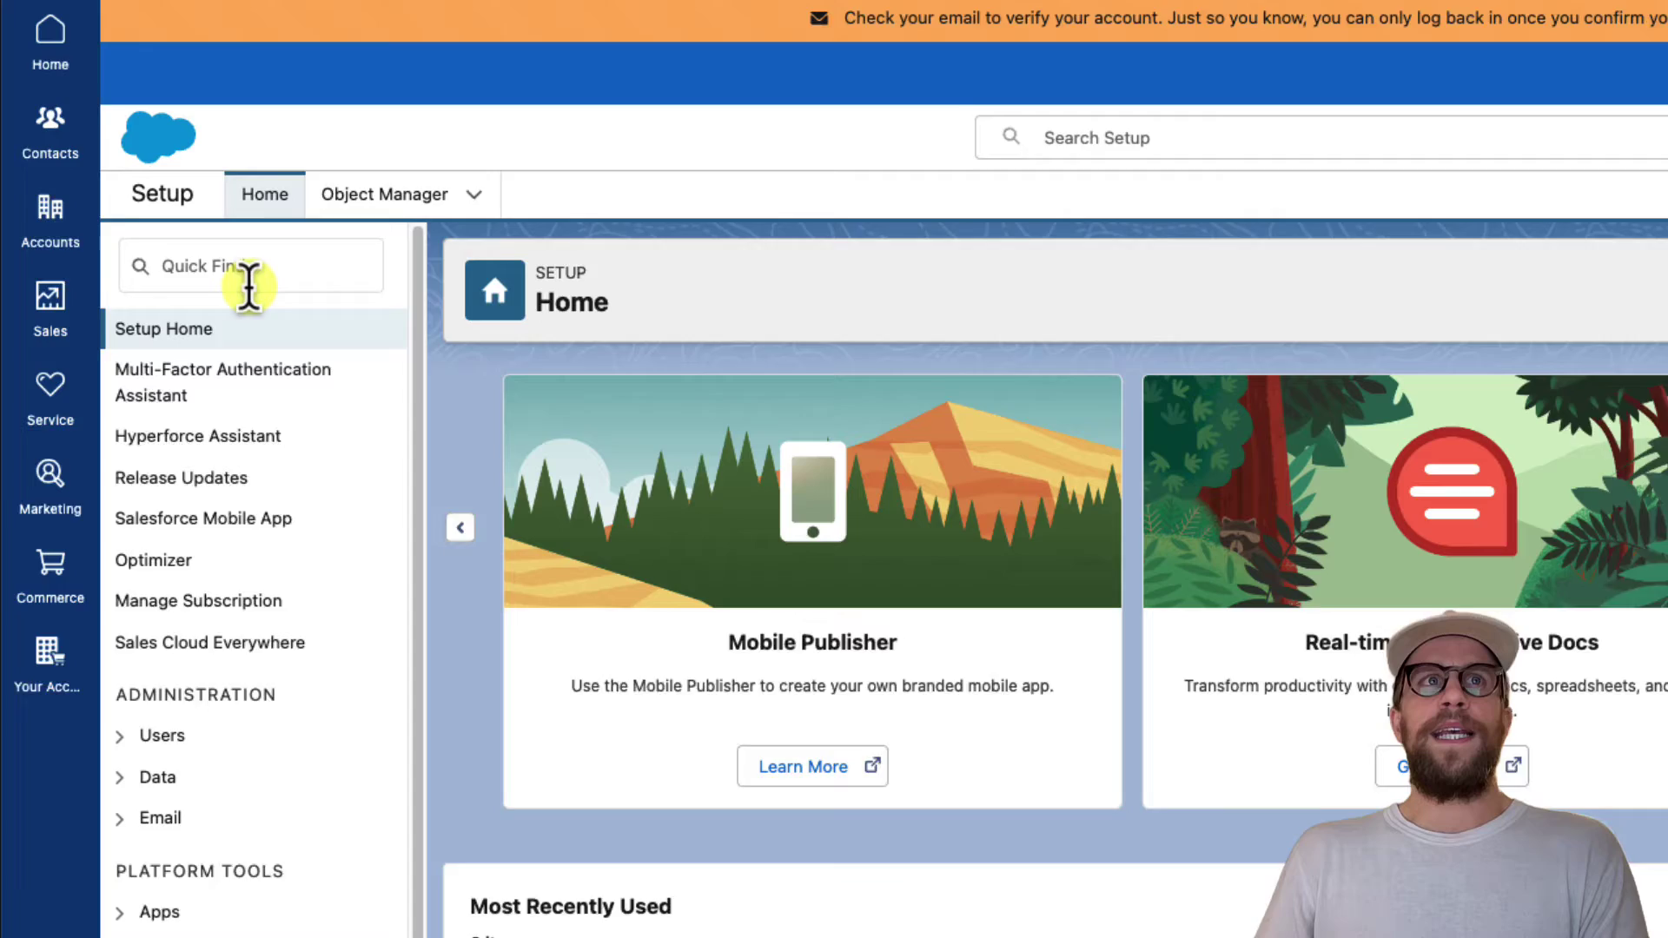
left_click(246, 279)
type("l")
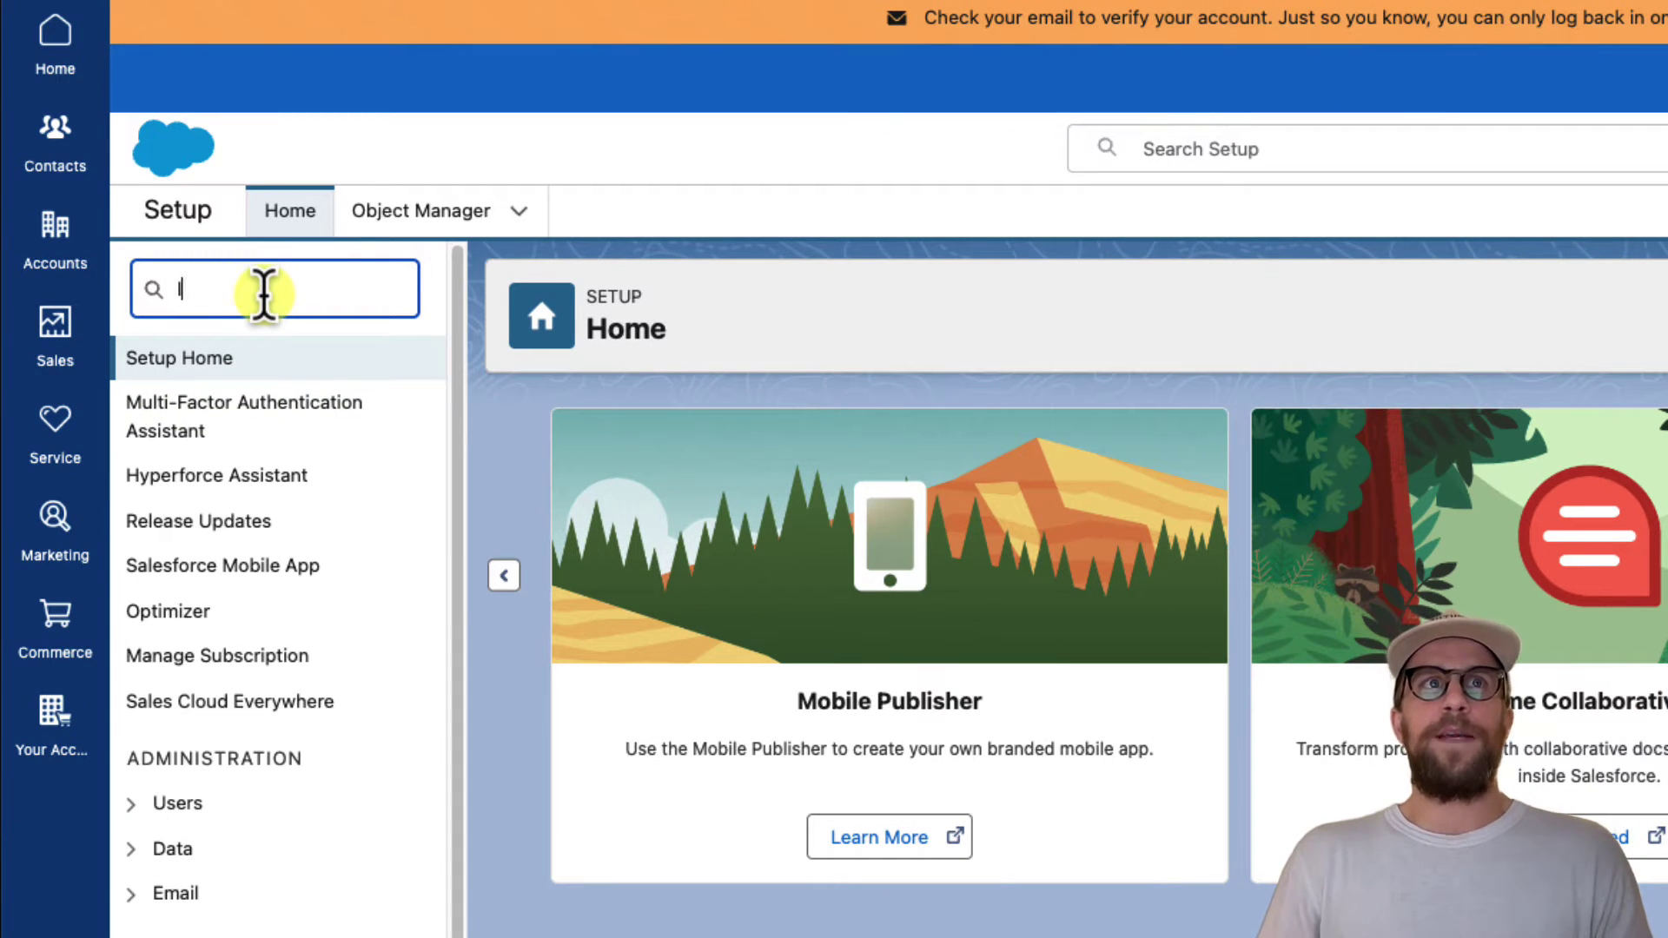
type("inkedin")
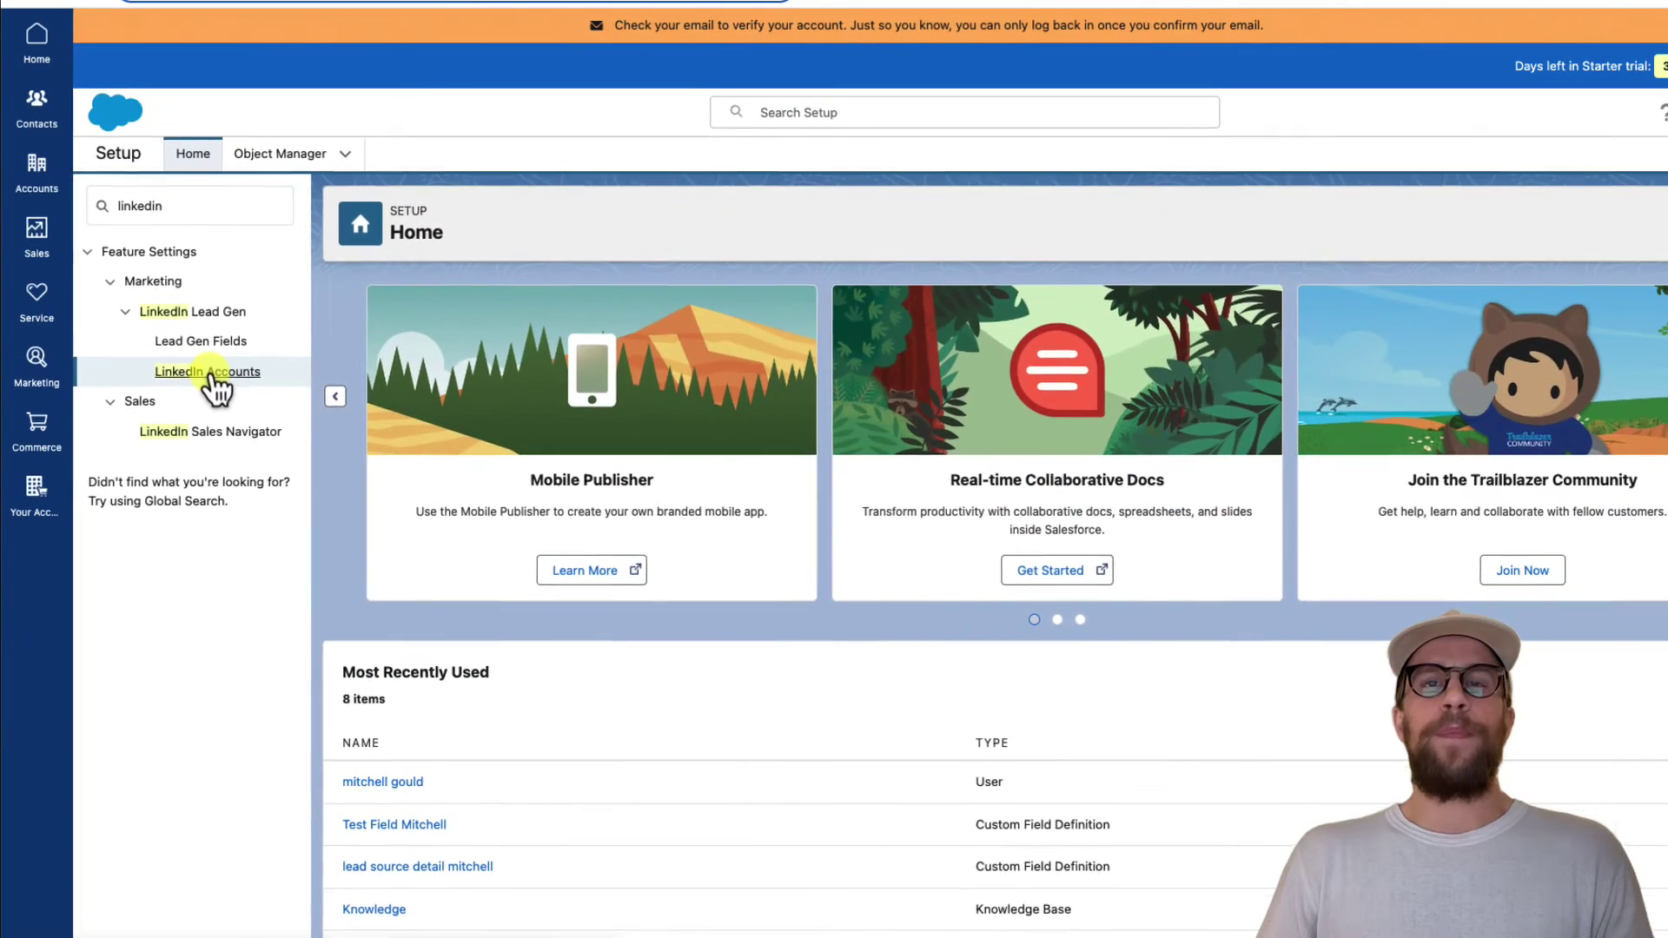
left_click(314, 540)
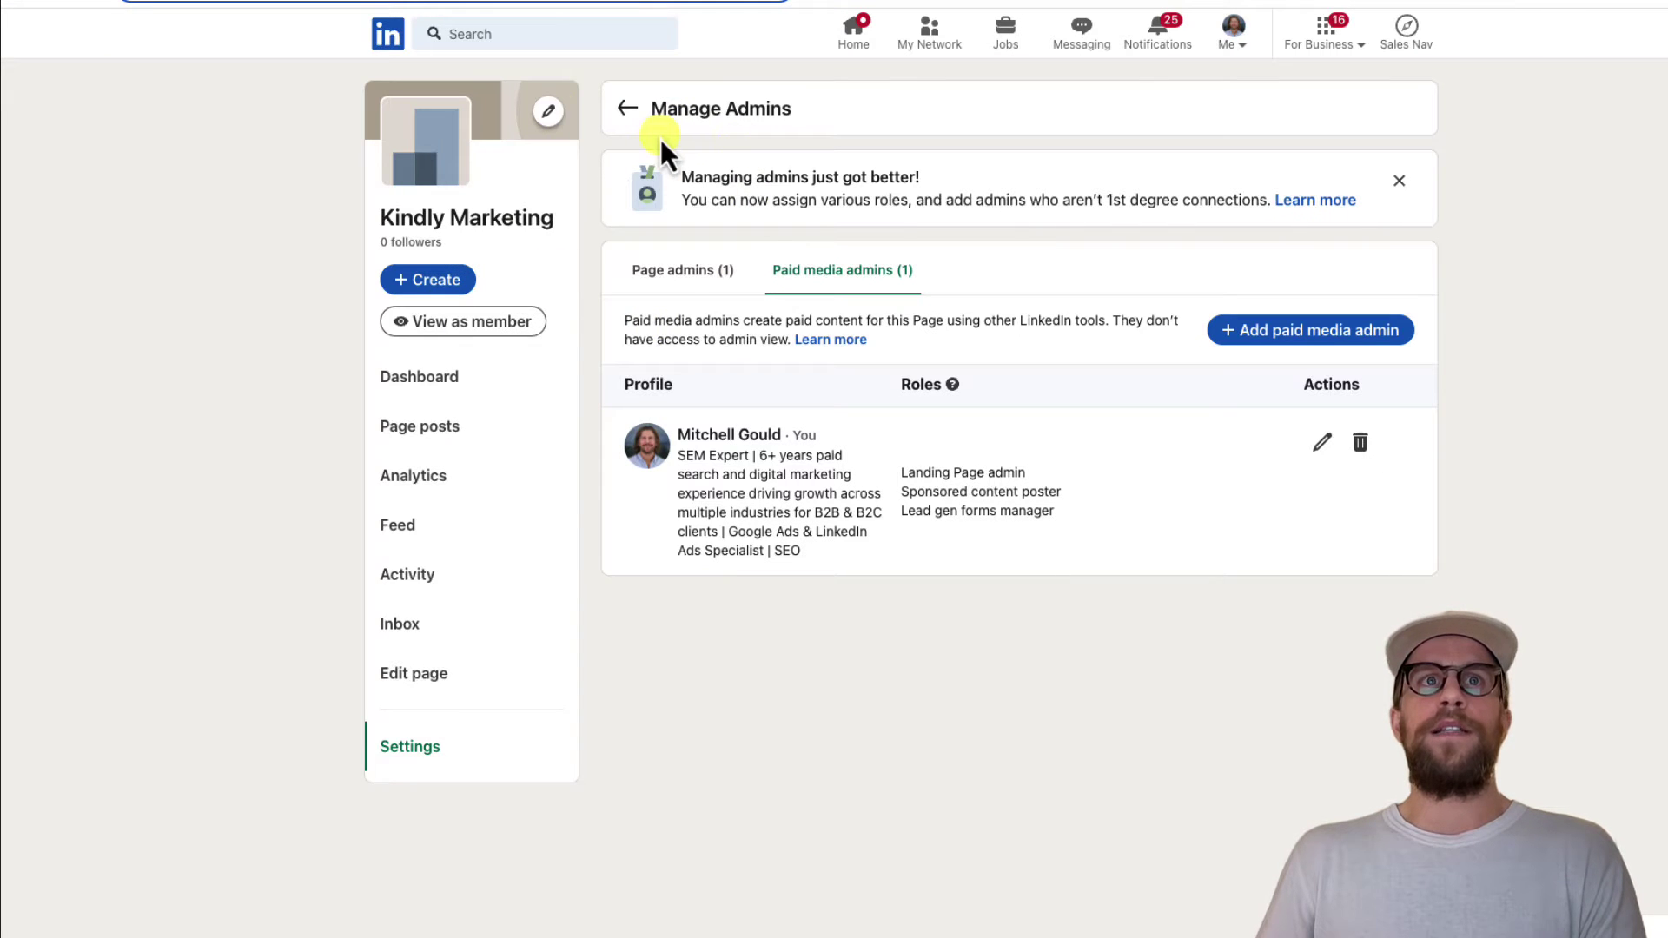
View the LinkedIn company page's Paid media admins list under Settings > Manage admins
left_click(425, 751)
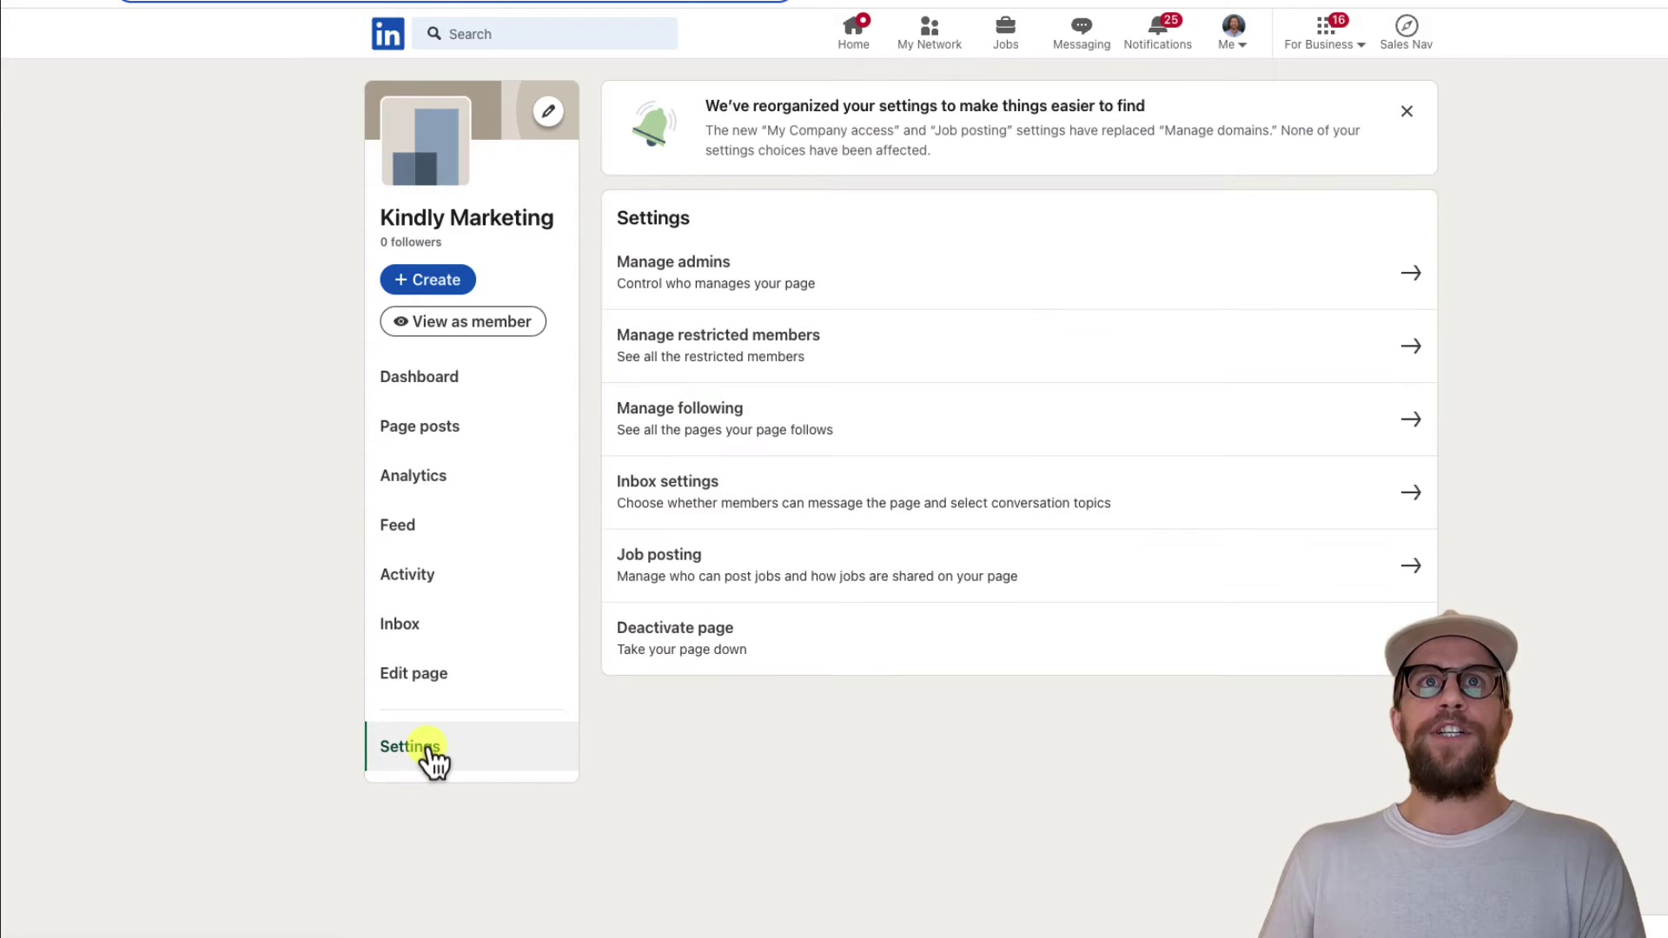
left_click(714, 287)
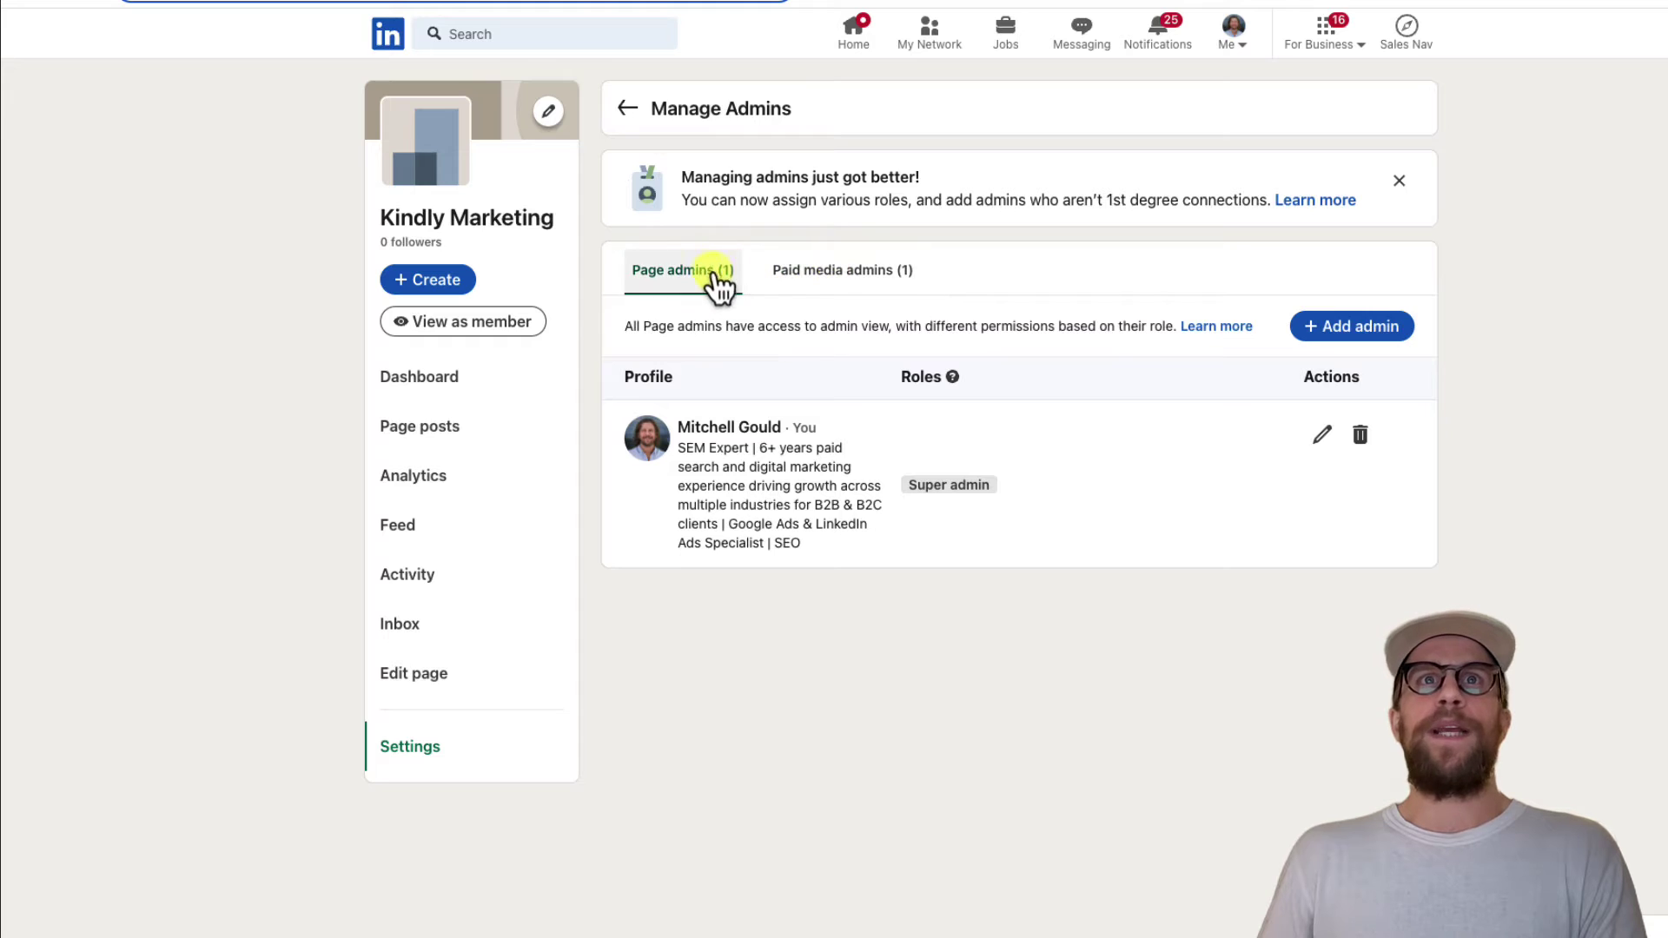
left_click(820, 287)
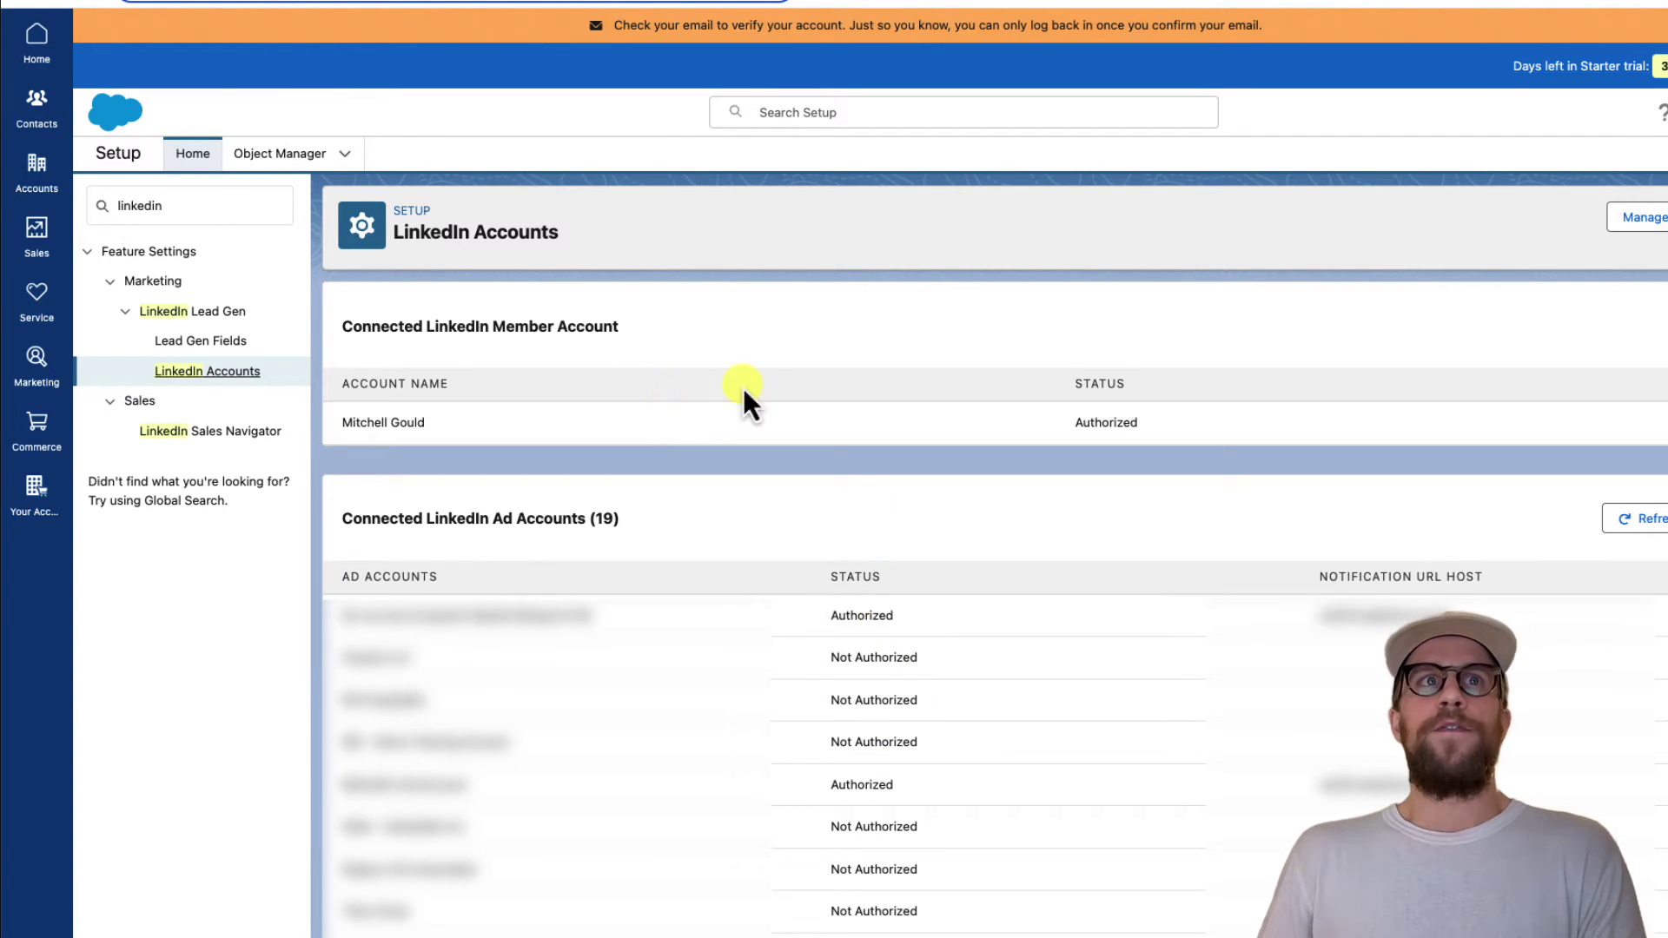
Open Lead Gen Fields and review the Lead Source picklist values, closing it unchanged
left_click(202, 341)
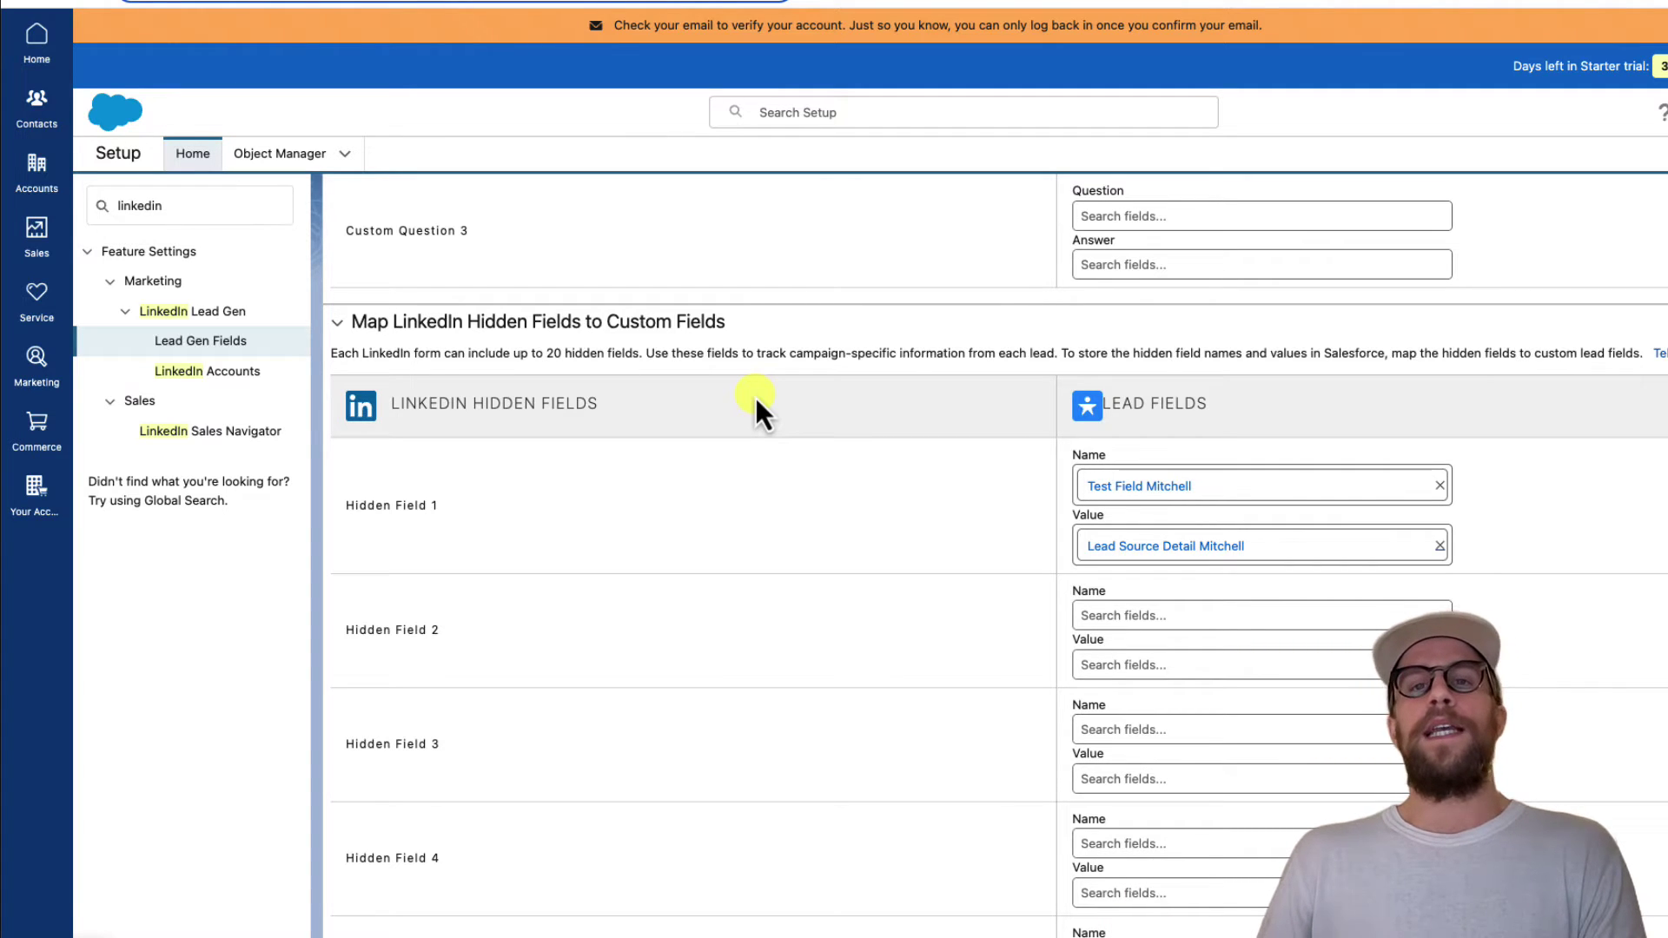
scroll(757, 401, "up", 15)
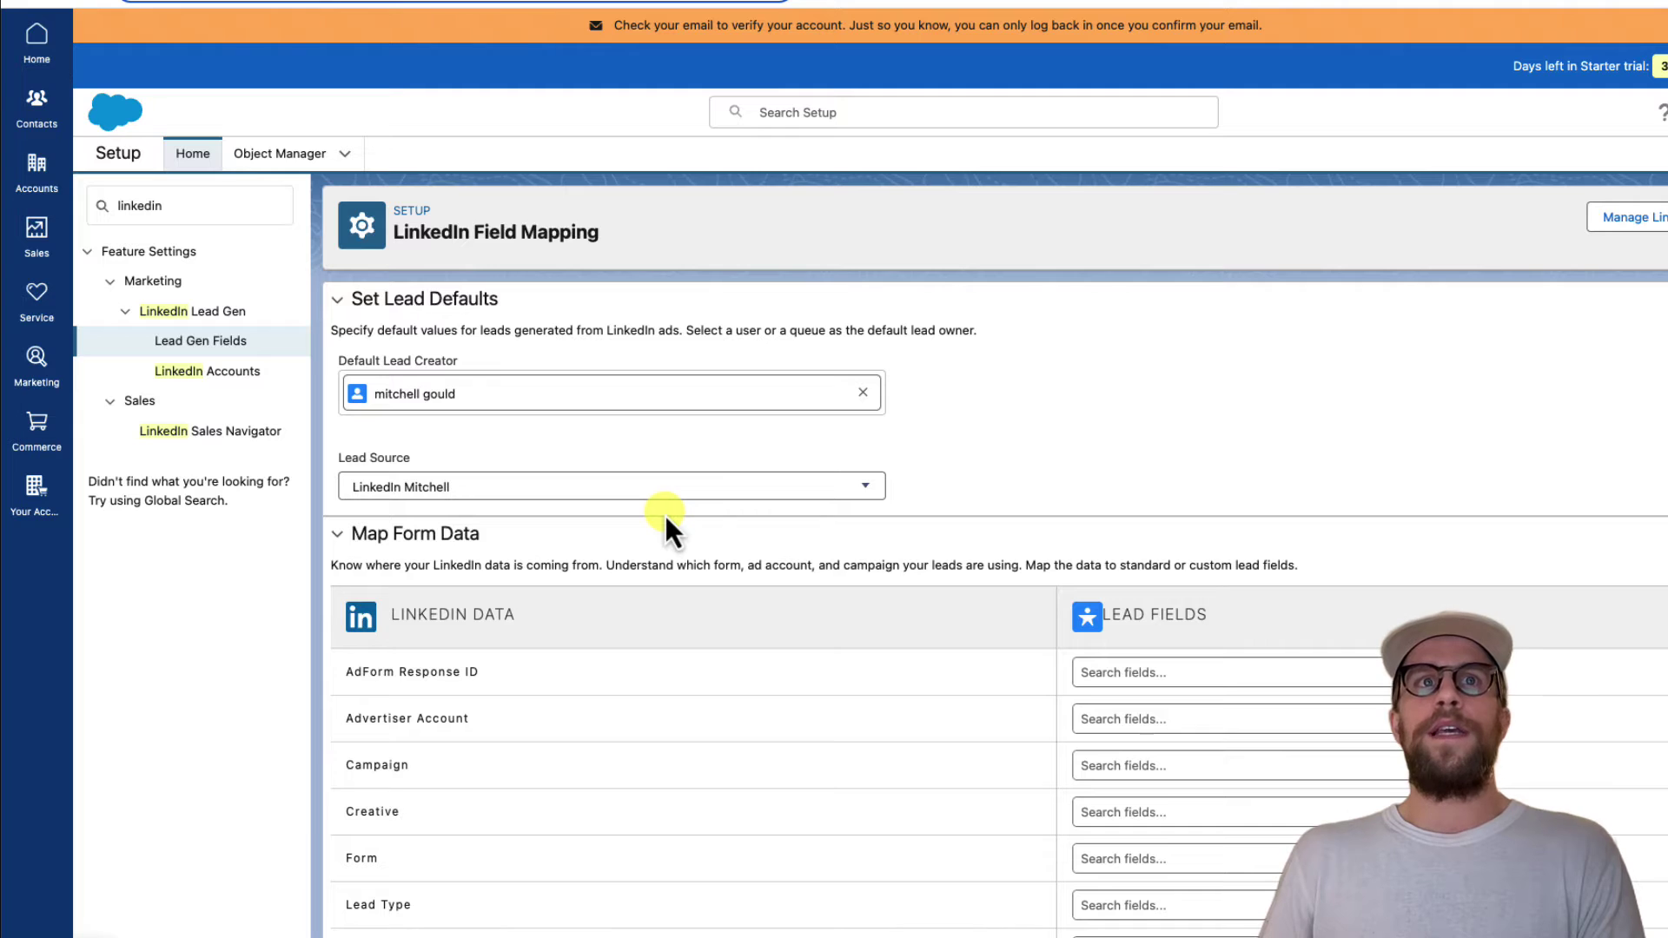
left_click(569, 487)
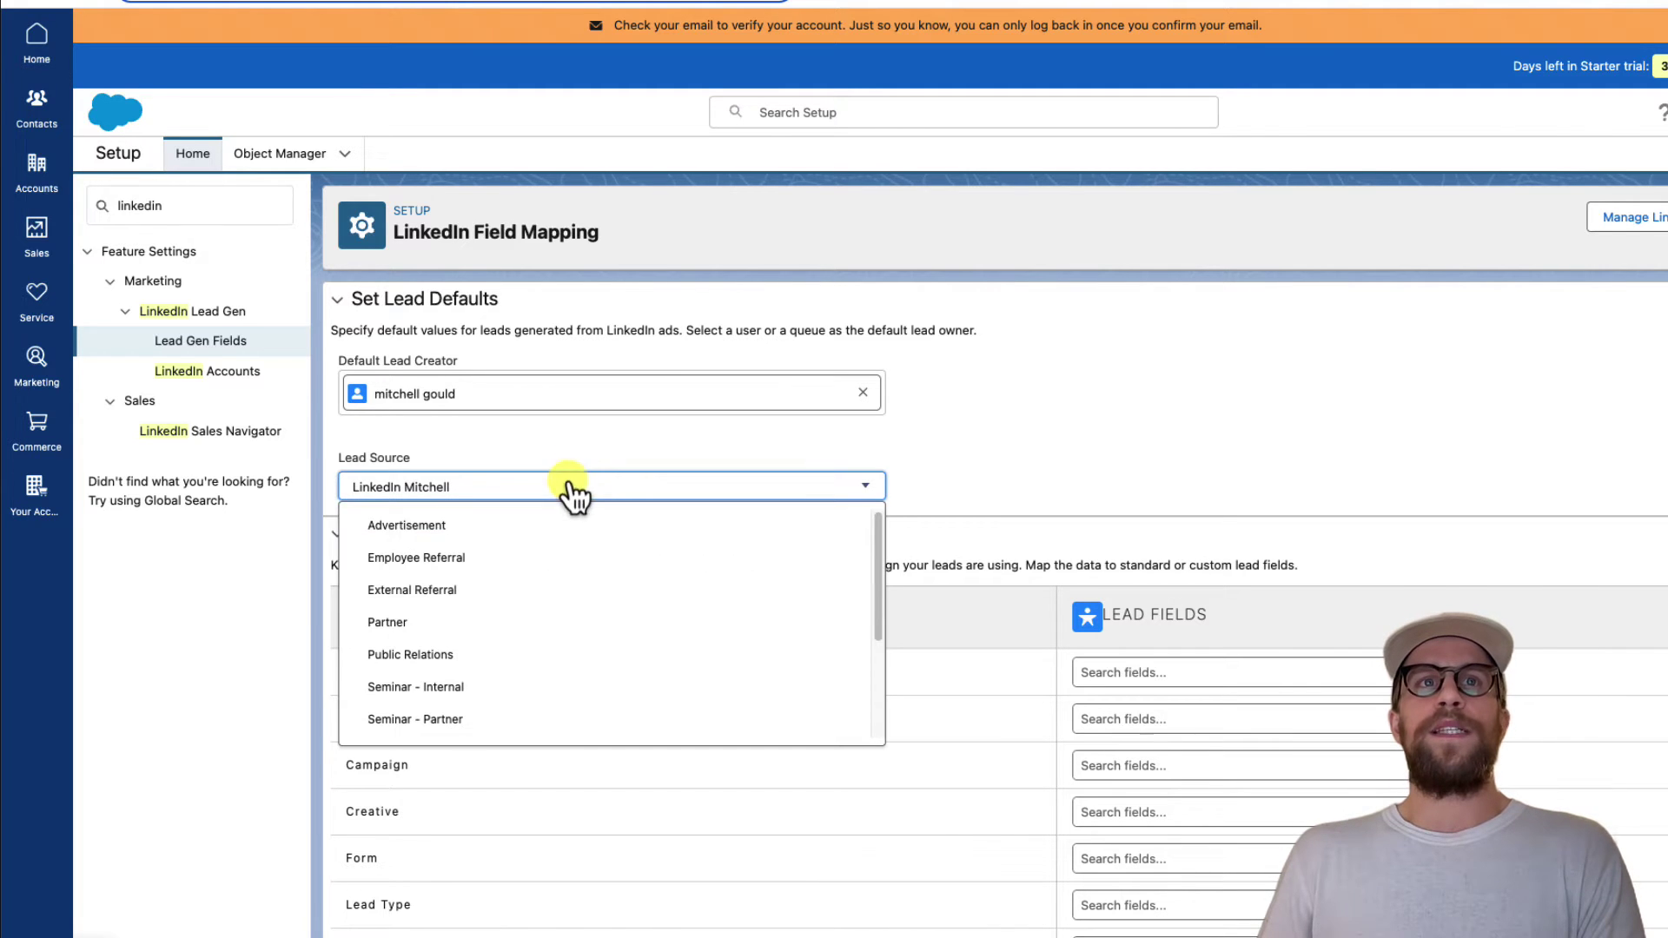
scroll(549, 604, "down", 1)
scroll(548, 605, "down", 4)
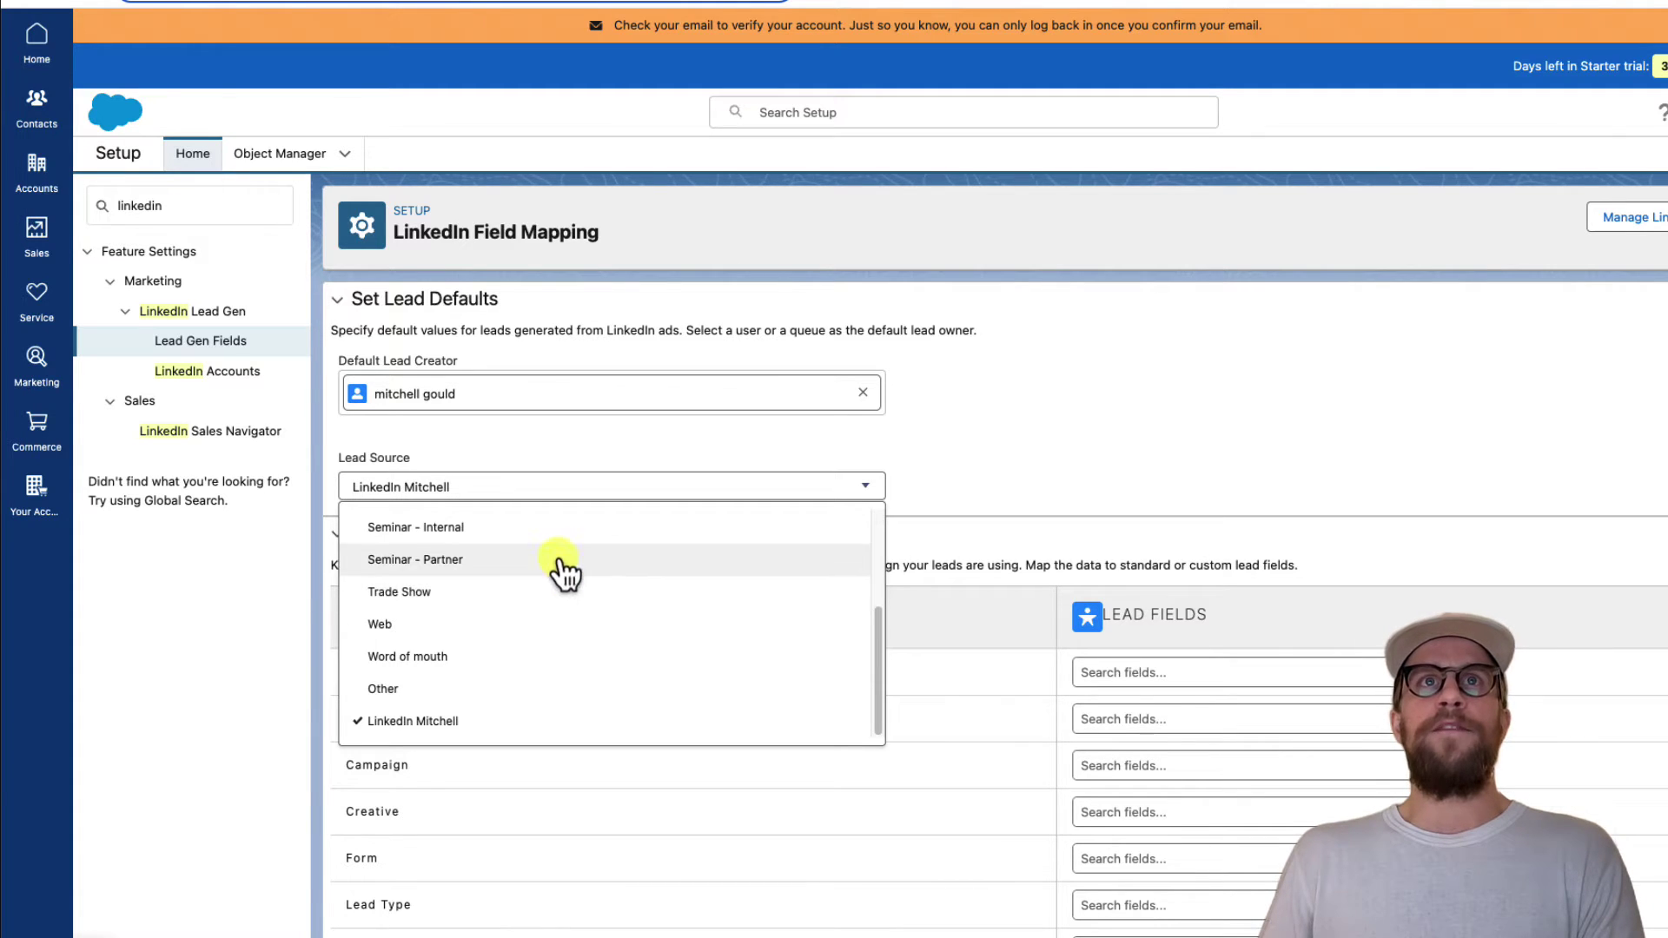
scroll(452, 521, "up", 1)
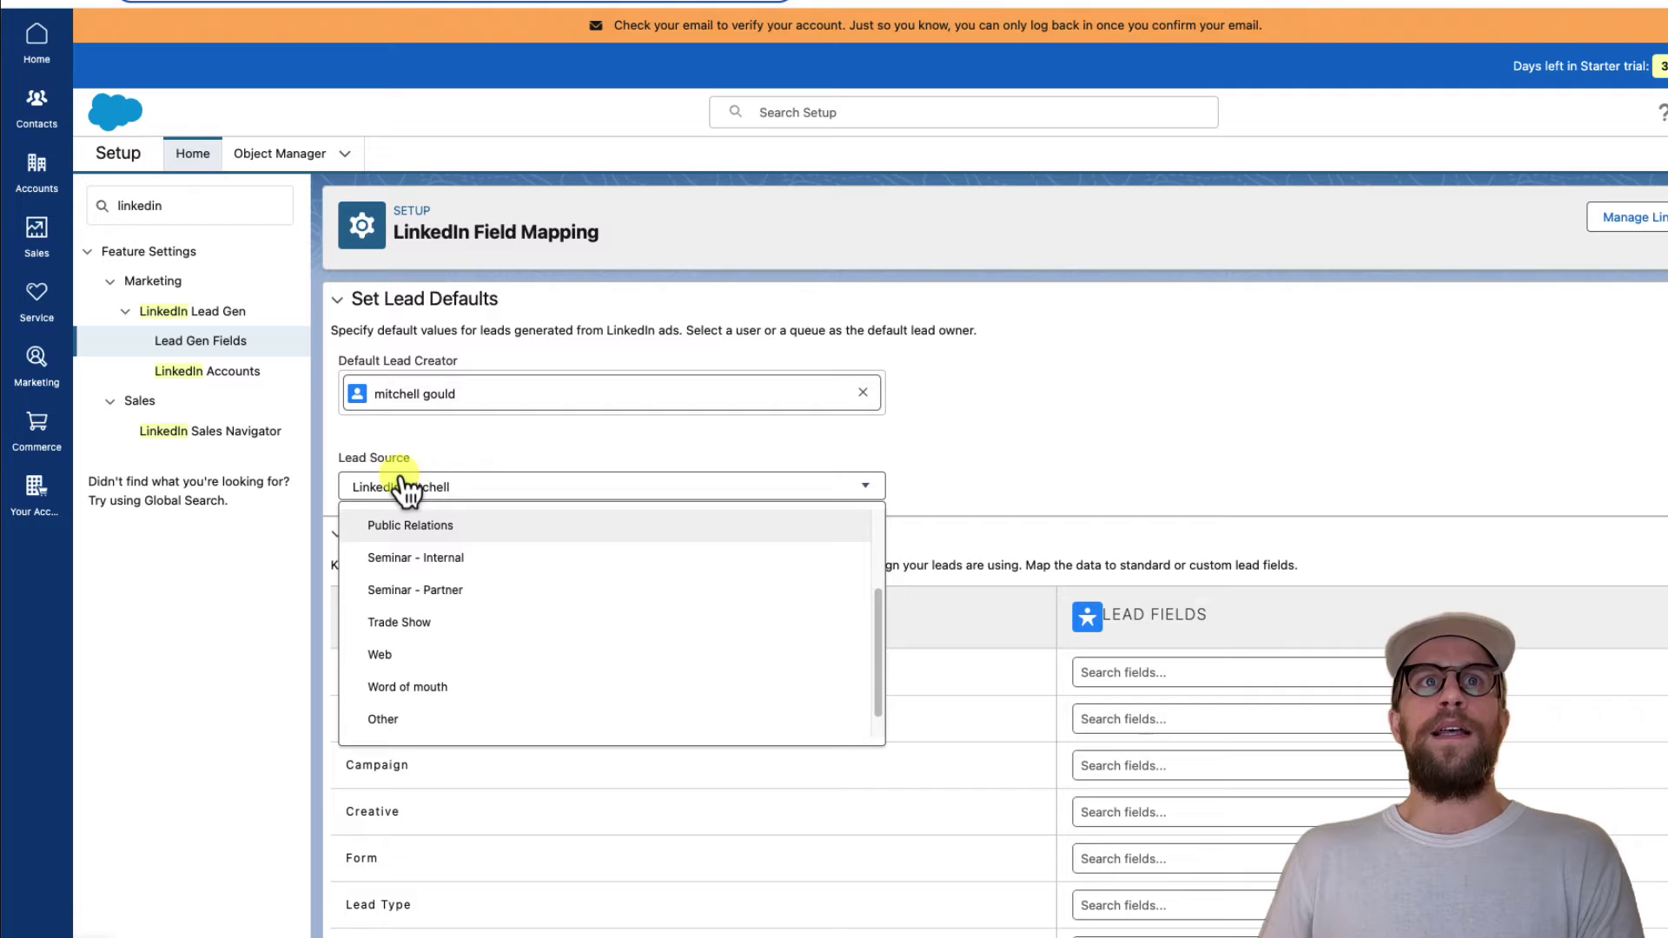
scroll(618, 676, "down", 1)
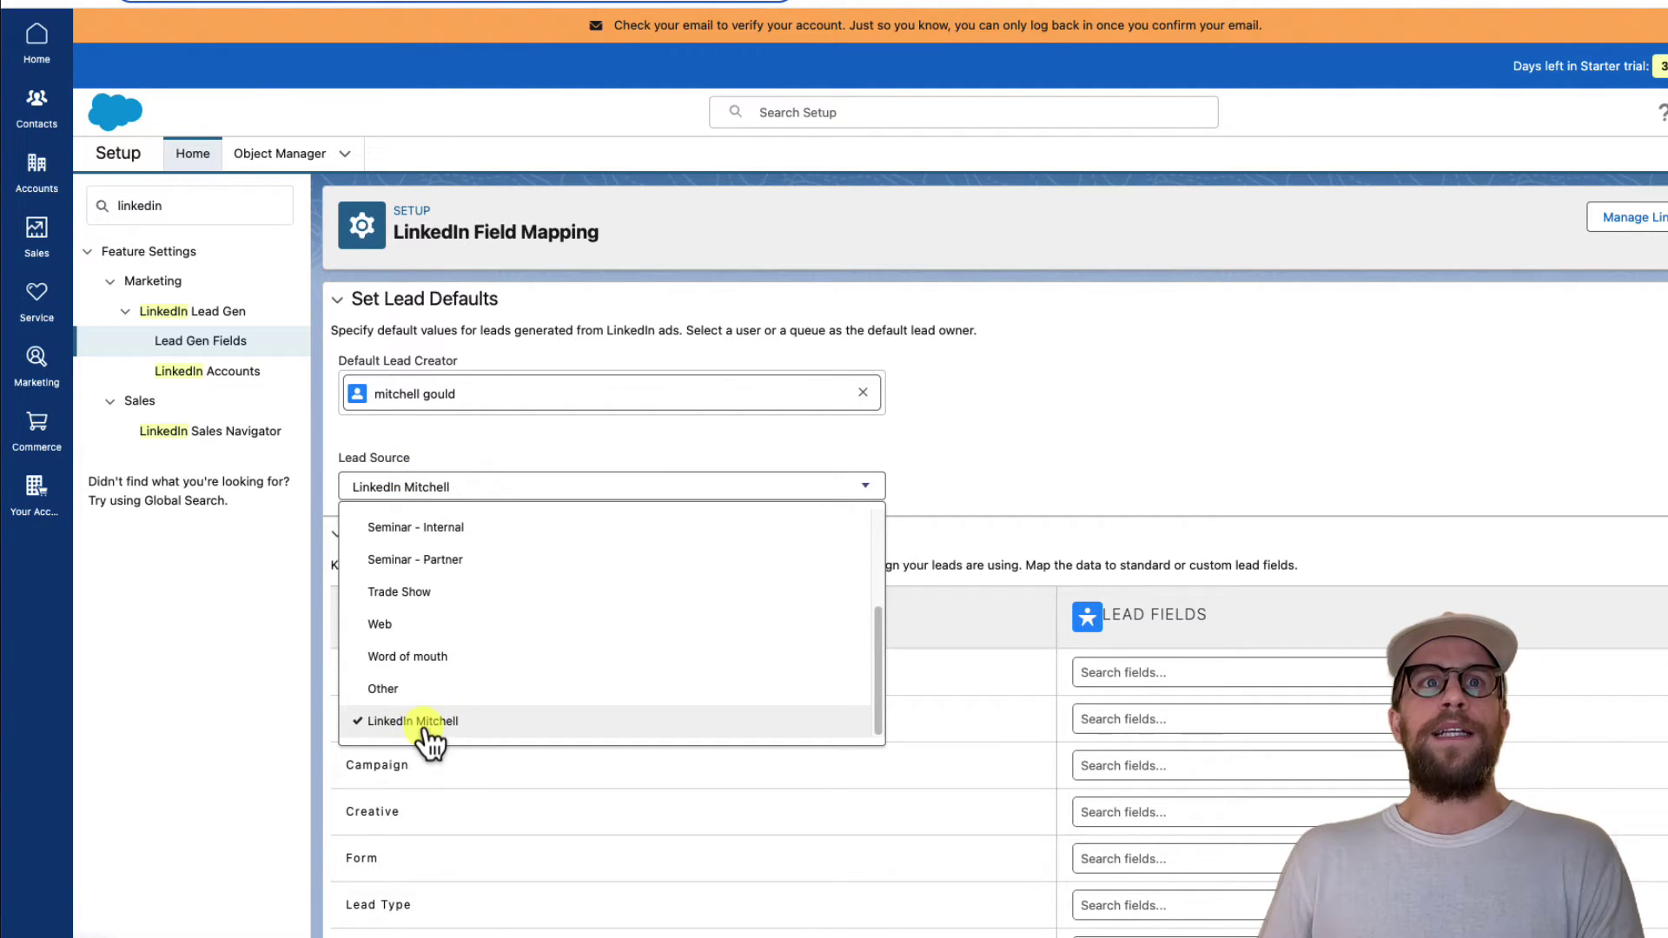
left_click(1062, 491)
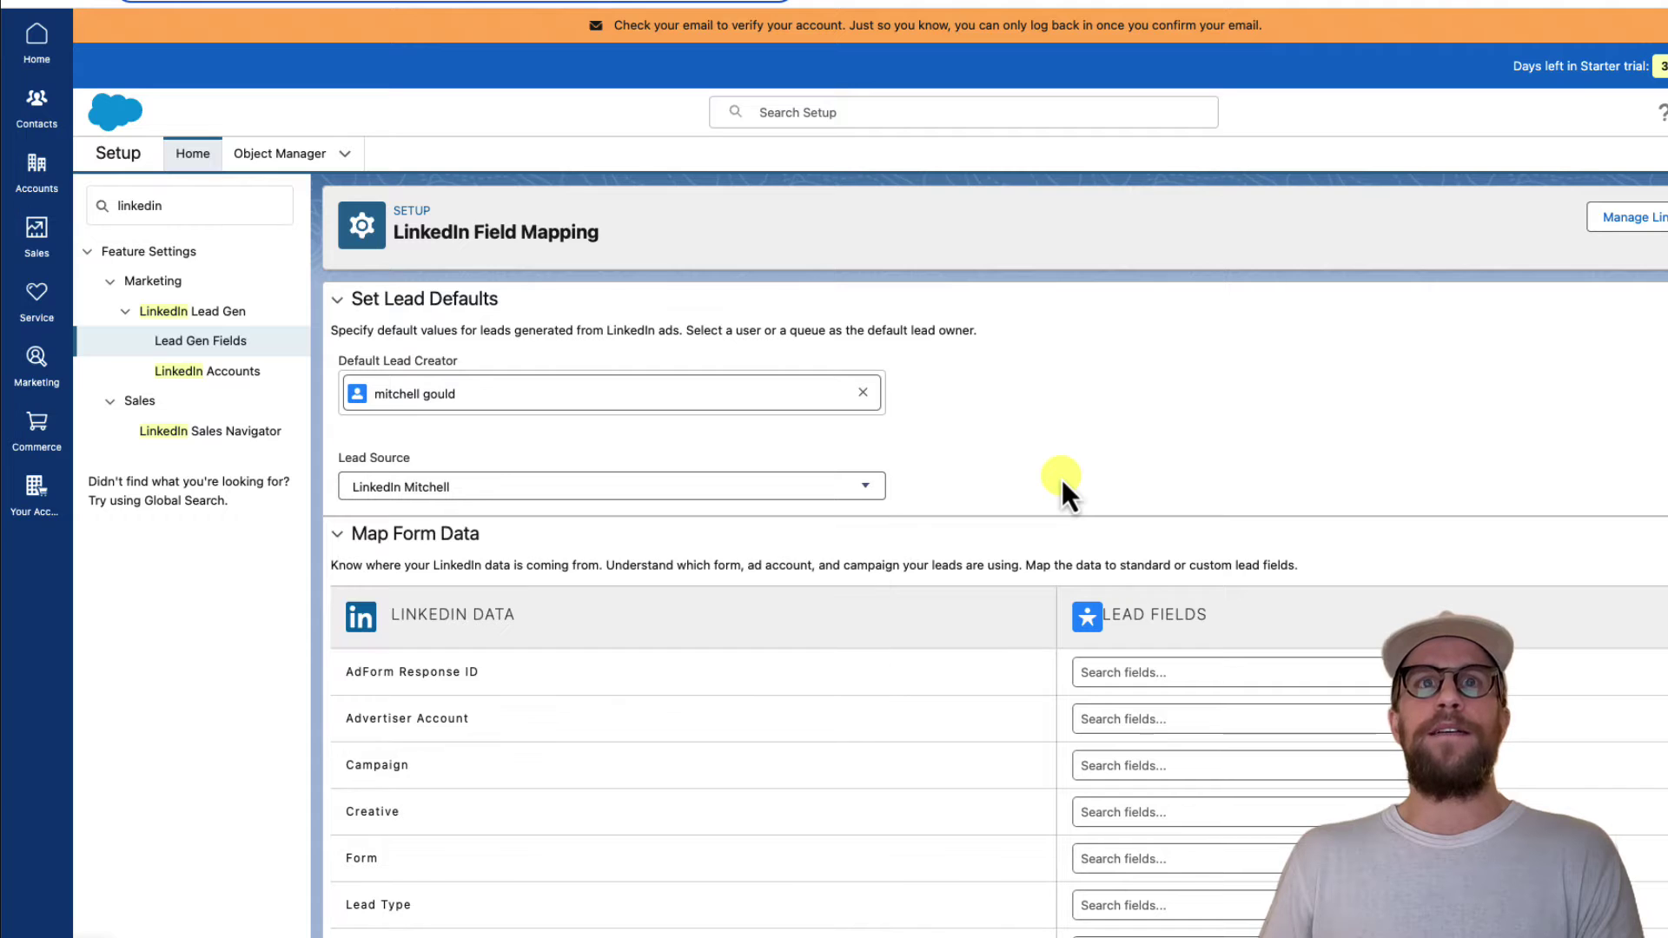
scroll(680, 622, "down", 3)
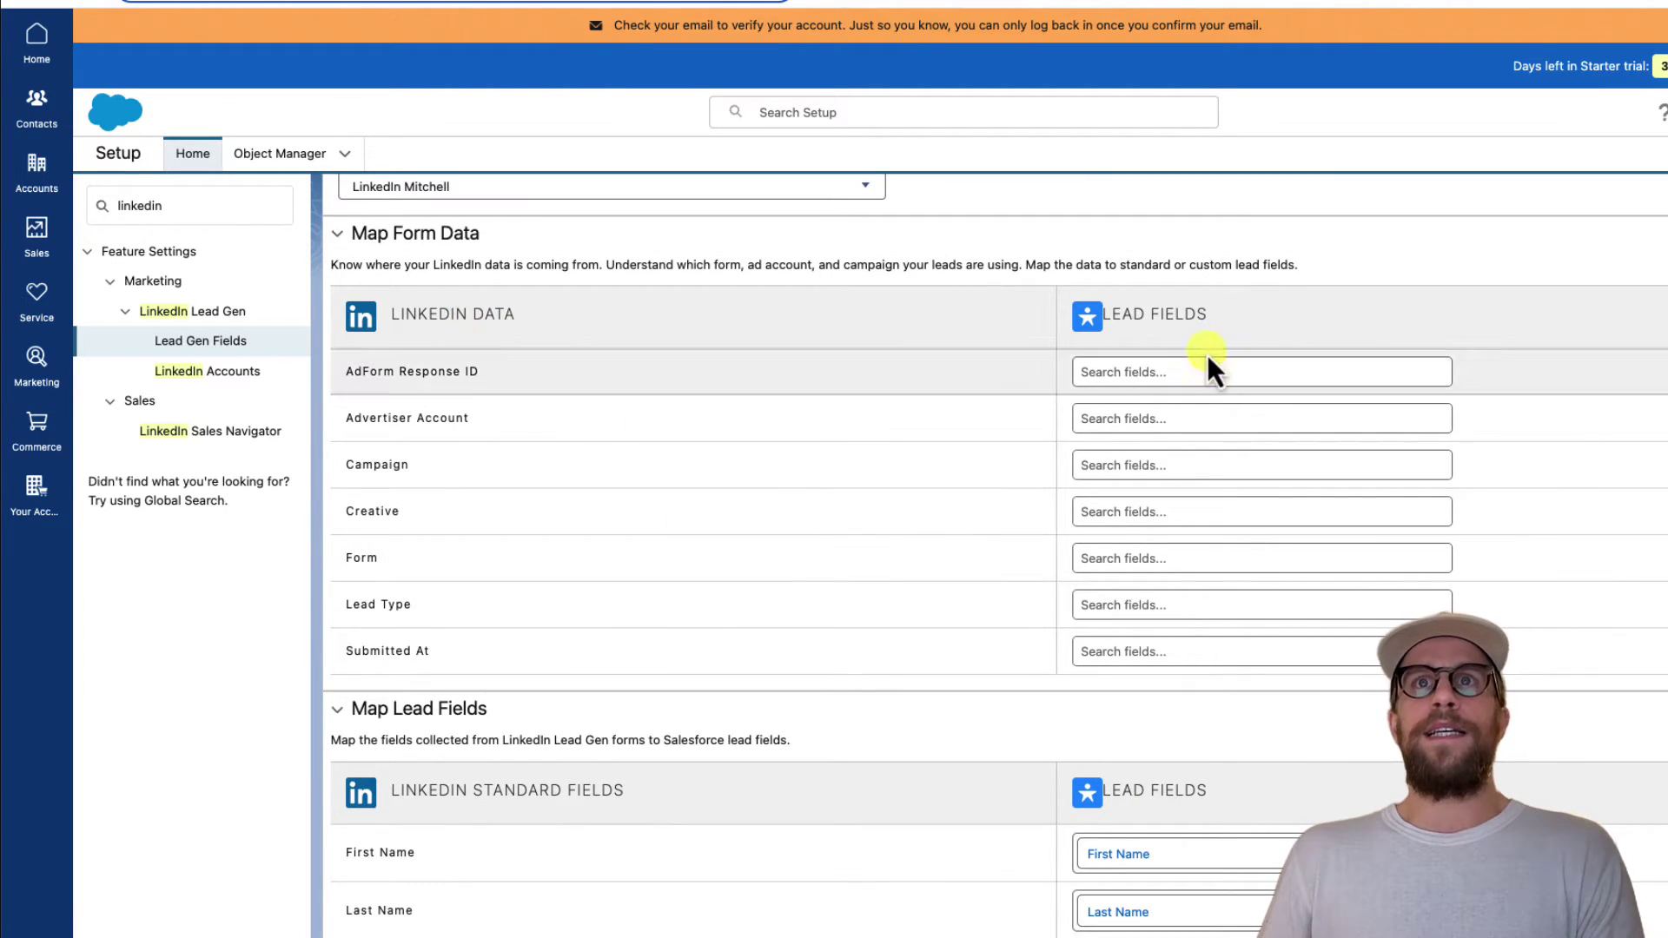
left_click(1183, 372)
left_click(1368, 271)
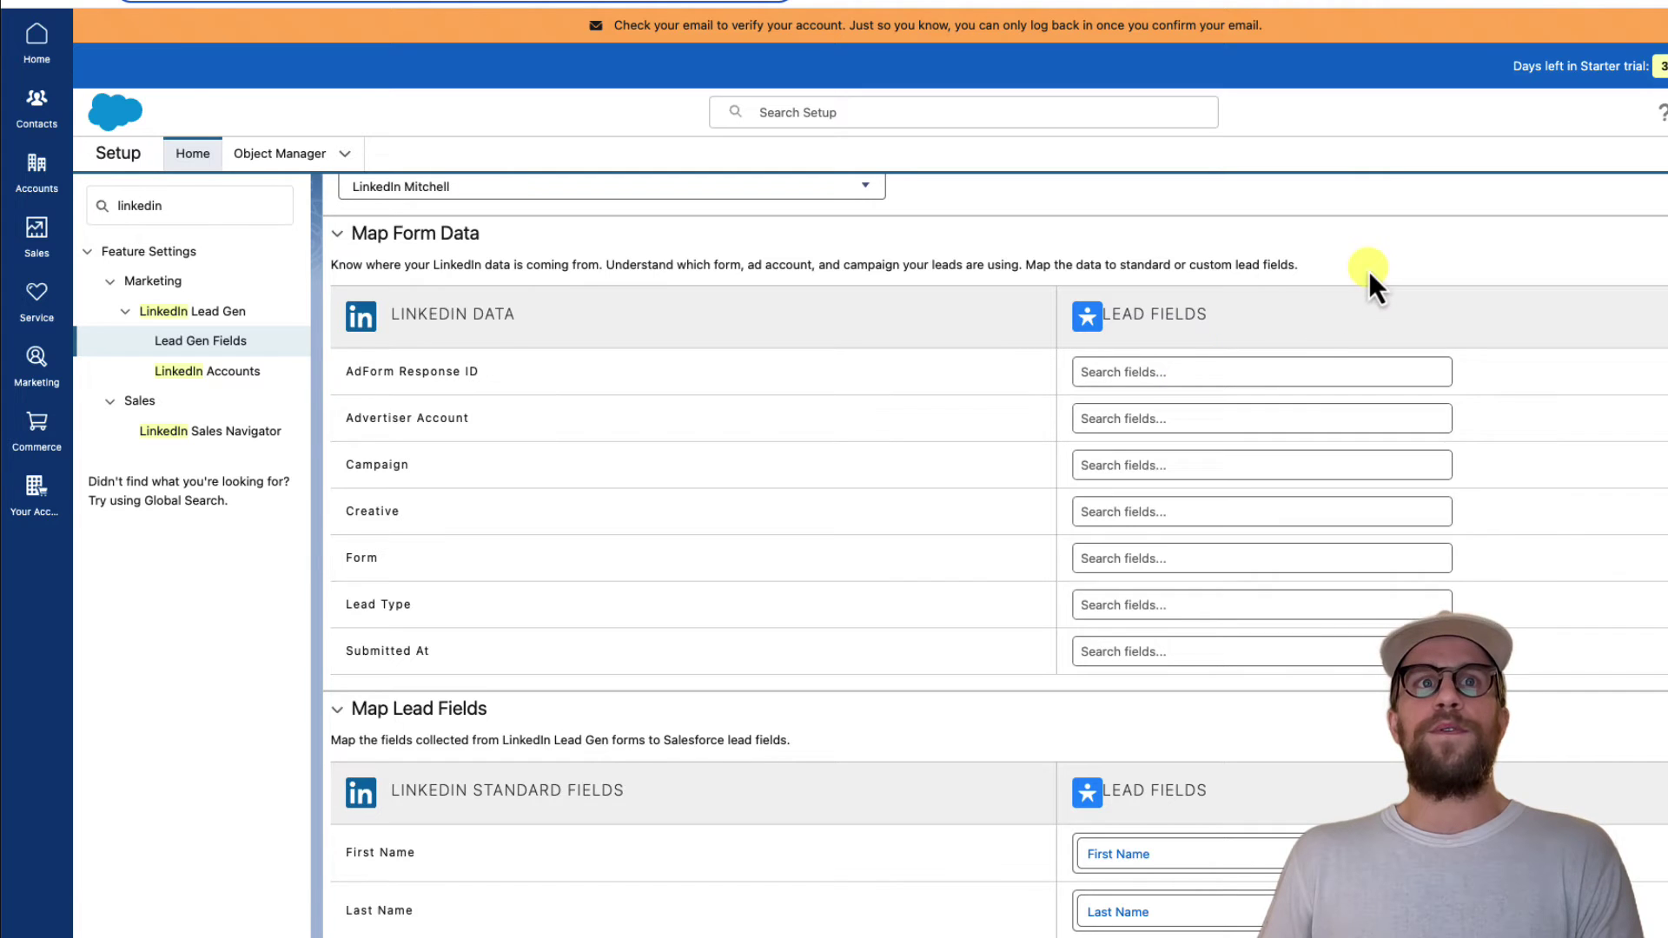
scroll(789, 643, "down", 3)
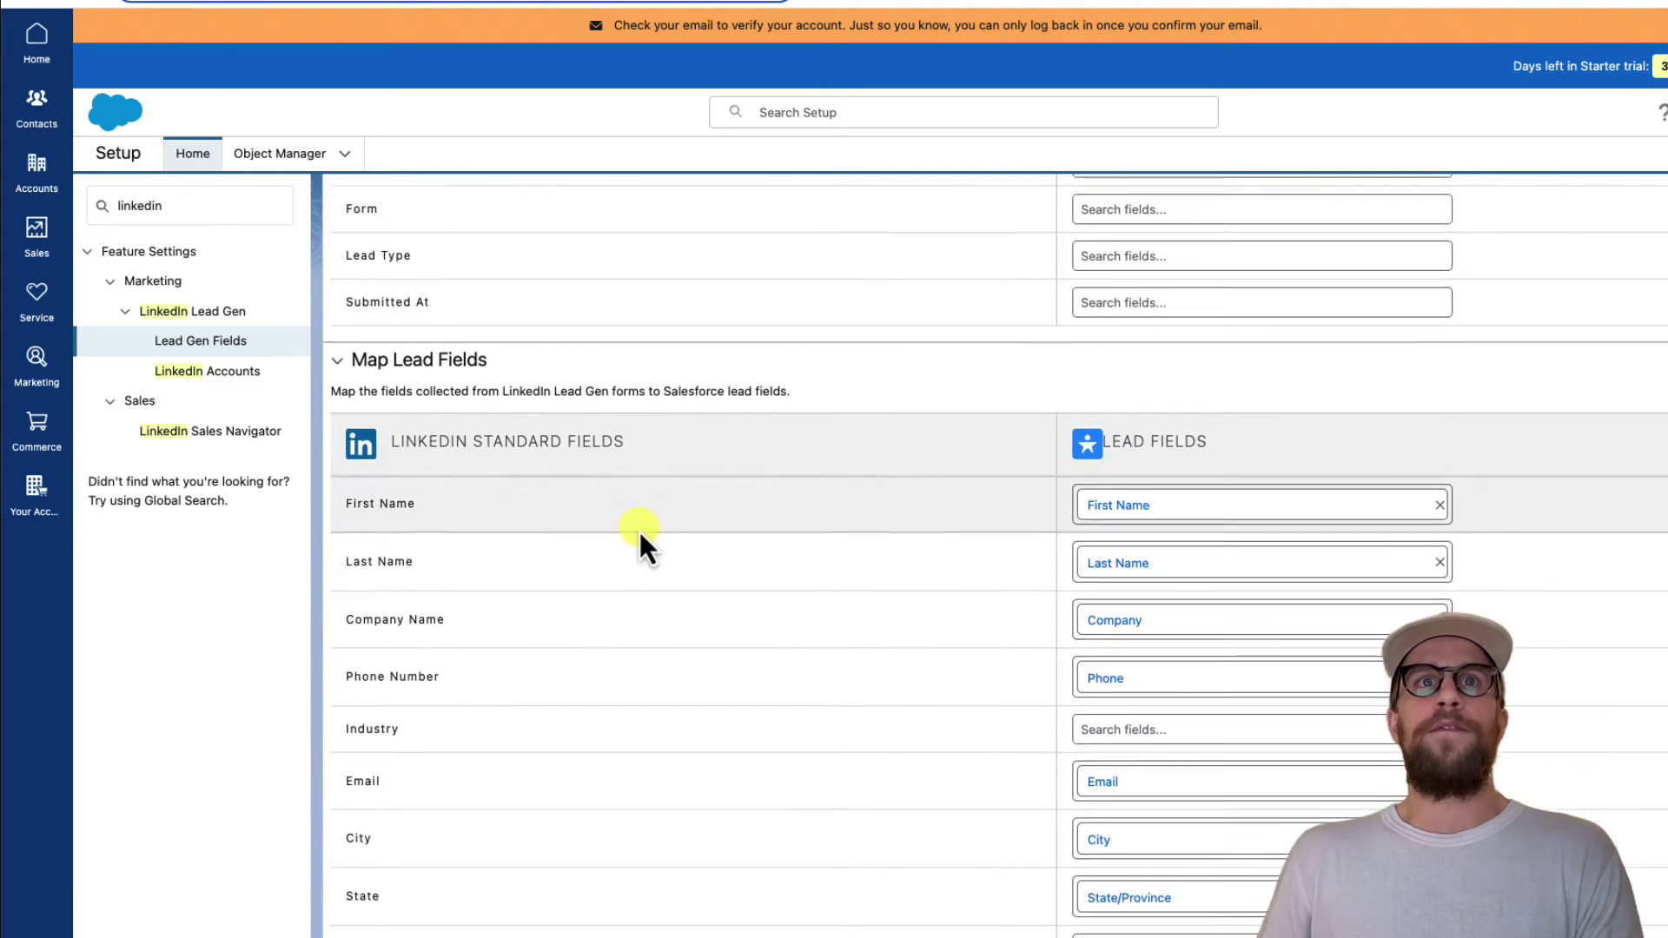
scroll(640, 531, "down", 2)
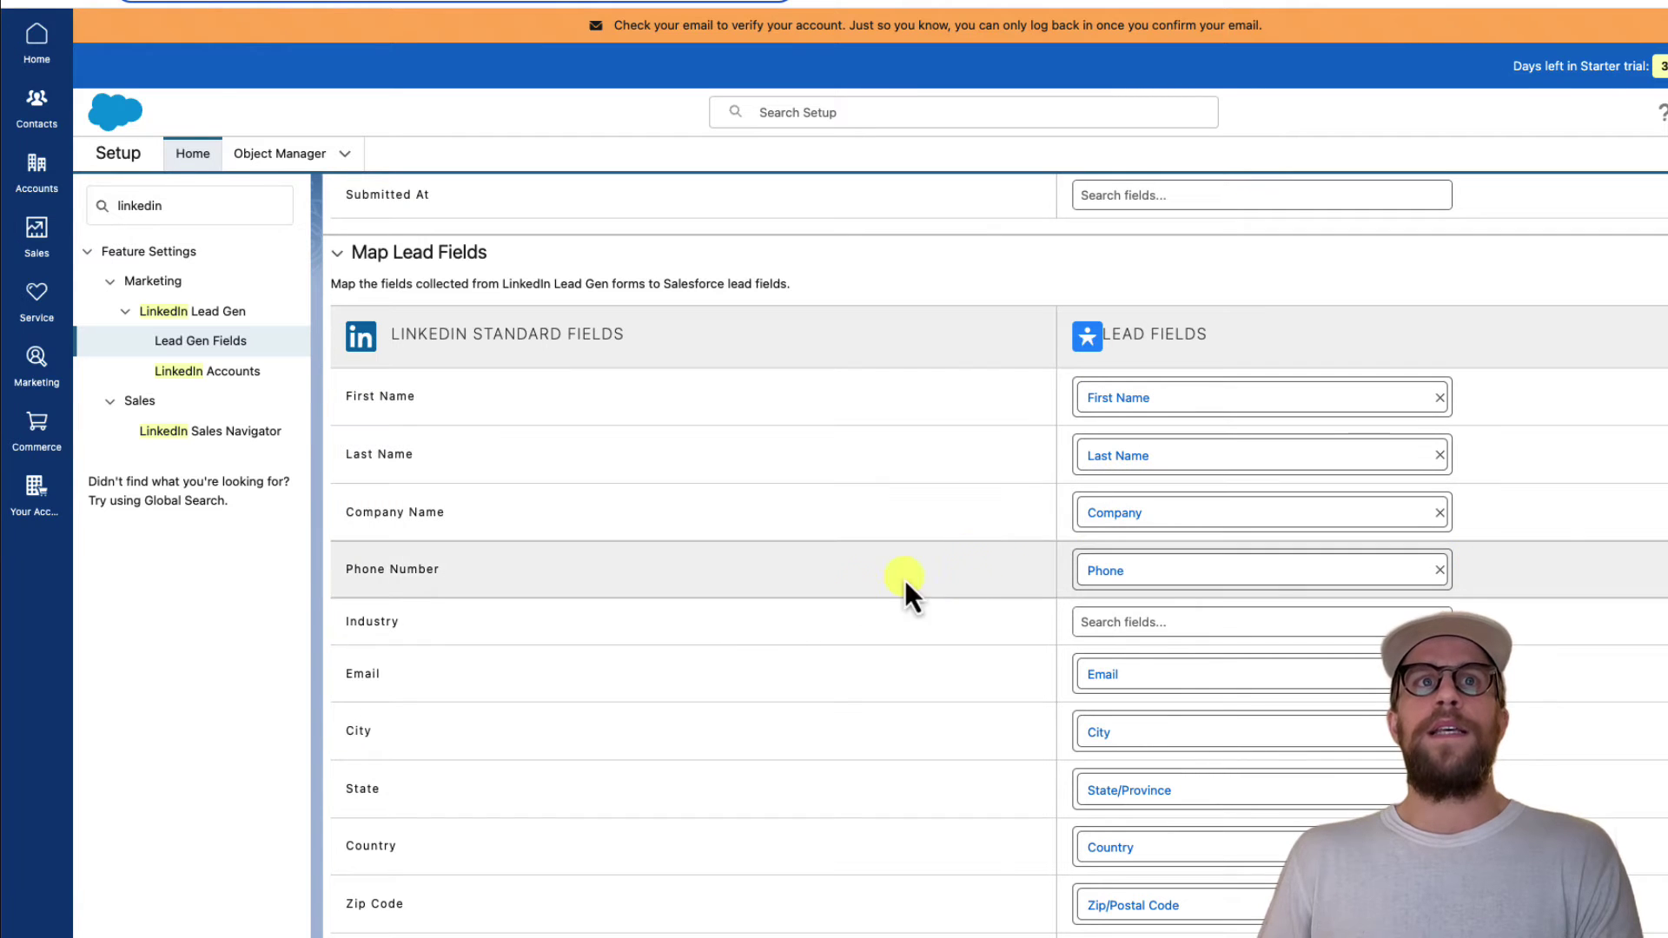
scroll(836, 645, "down", 5)
scroll(896, 602, "down", 8)
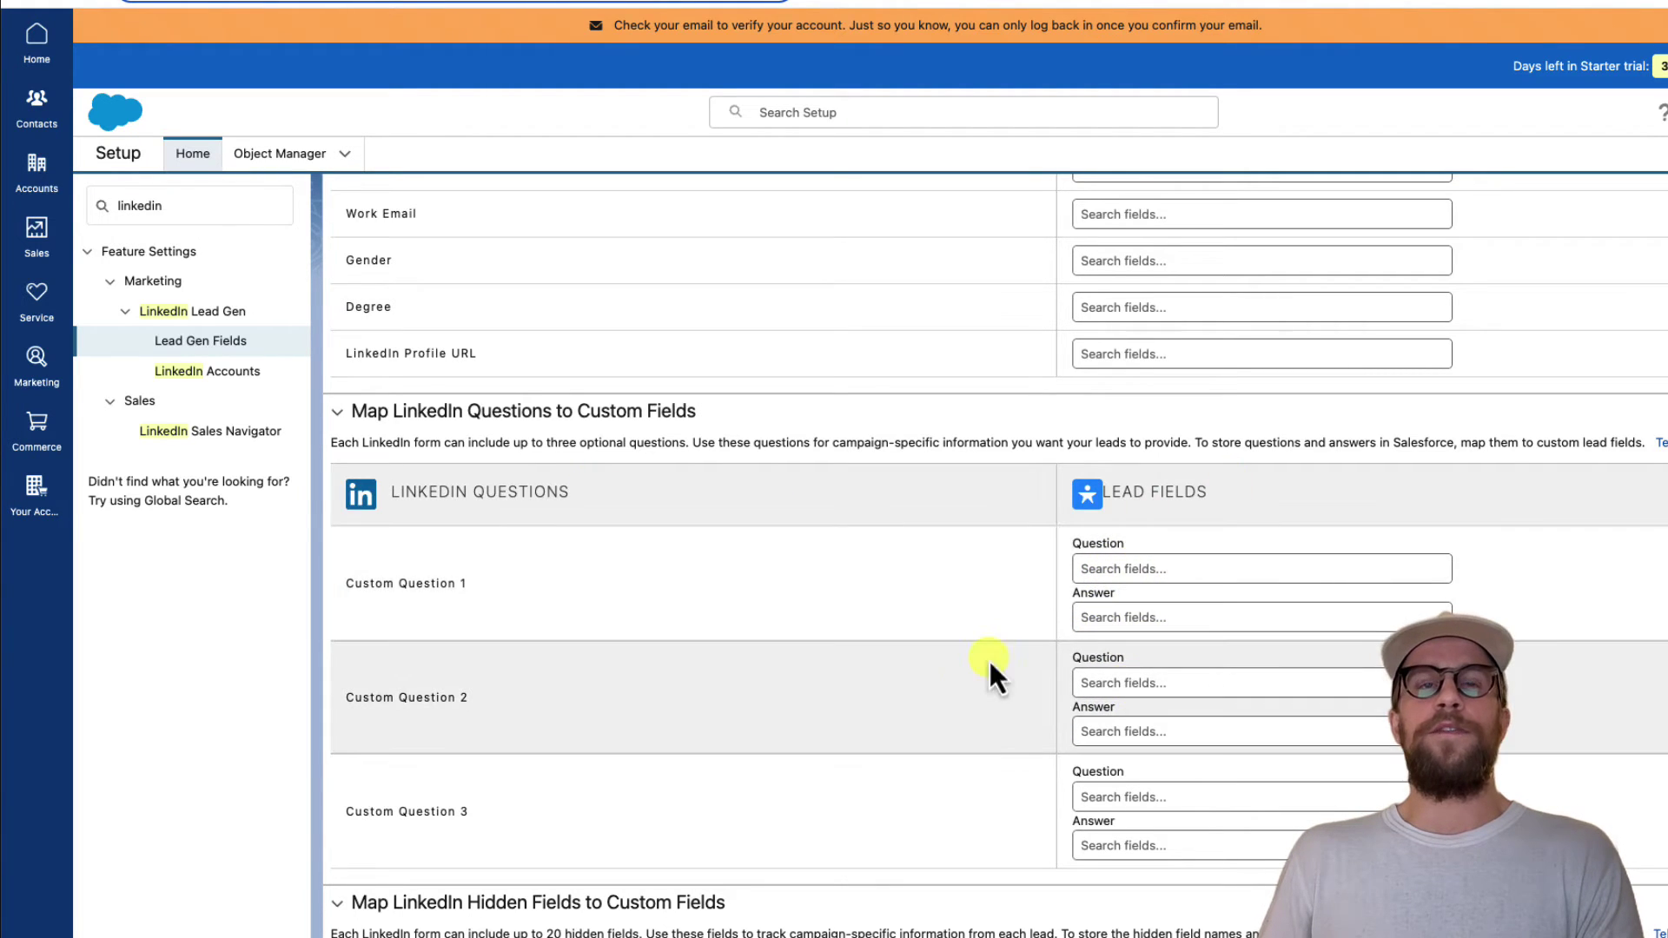
scroll(988, 664, "down", 5)
scroll(899, 666, "down", 2)
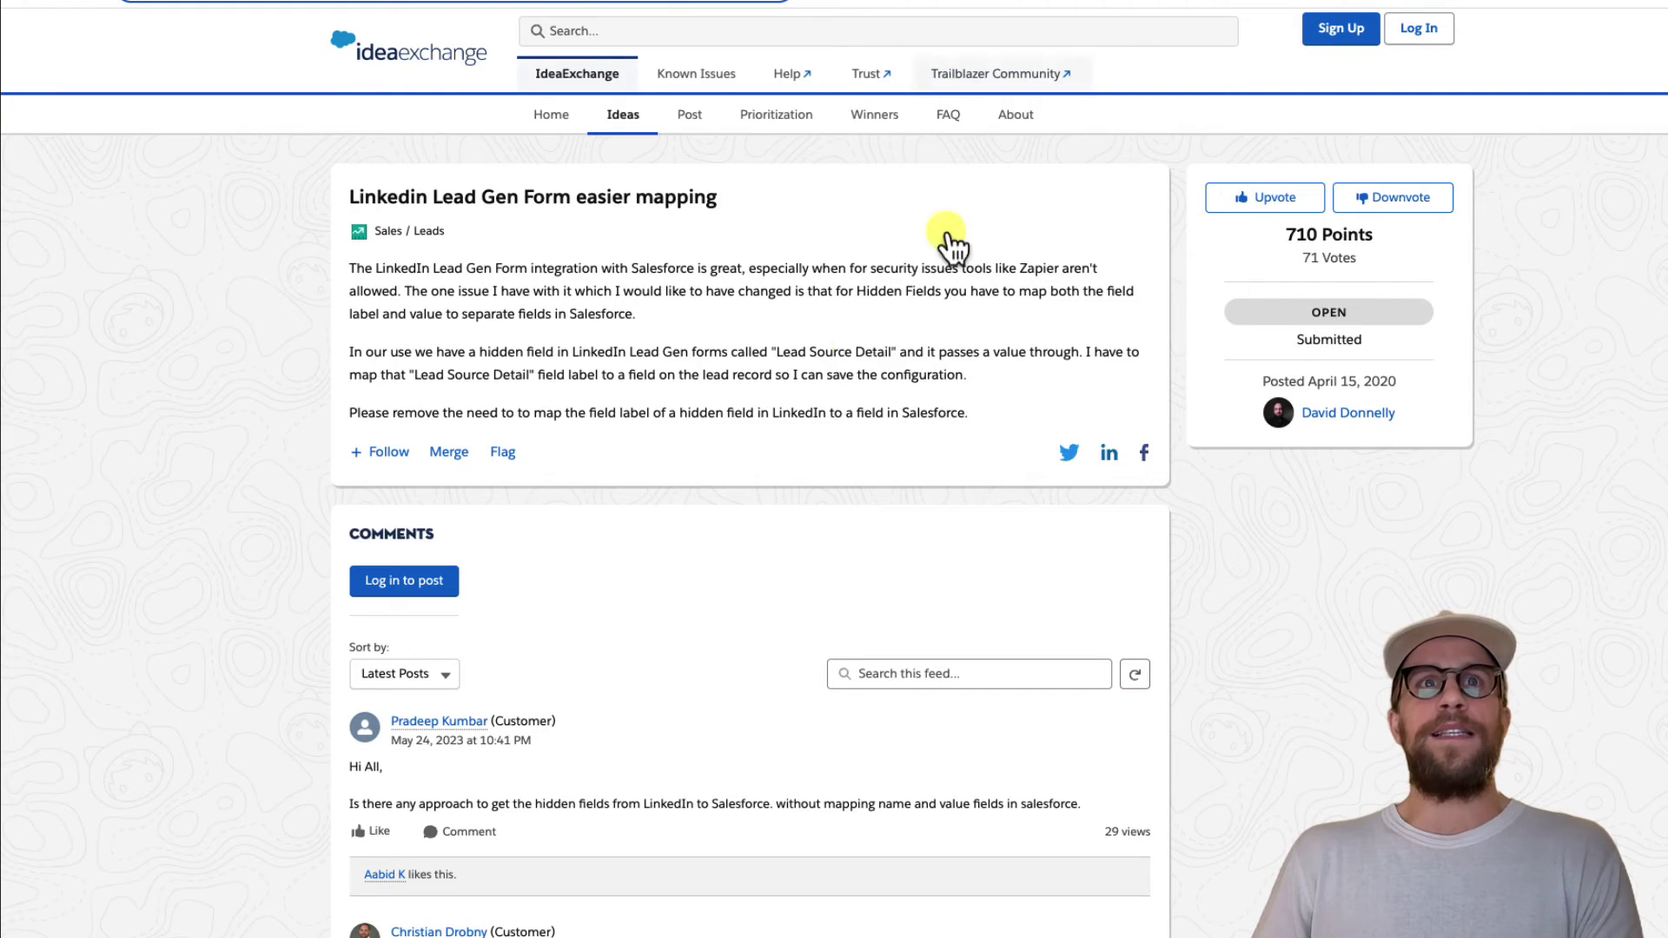
scroll(641, 646, "down", 10)
scroll(655, 602, "down", 3)
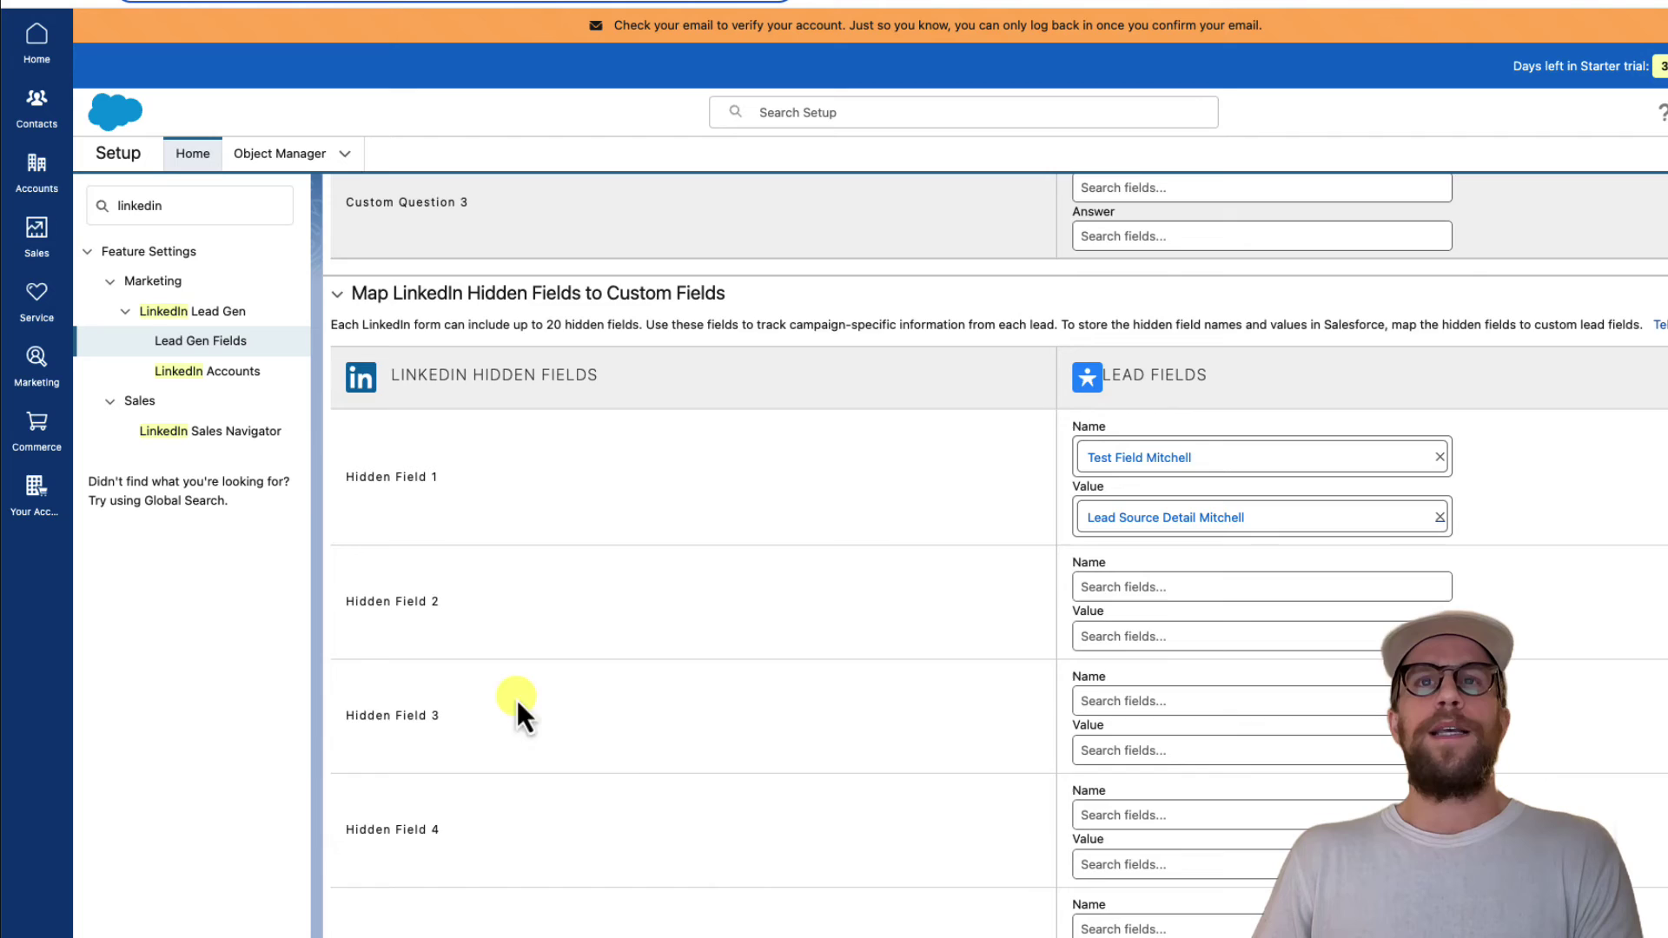
Replace the Quick Find search with 'web' and open Web-to-Lead under Marketing
scroll(516, 696, "down", 10)
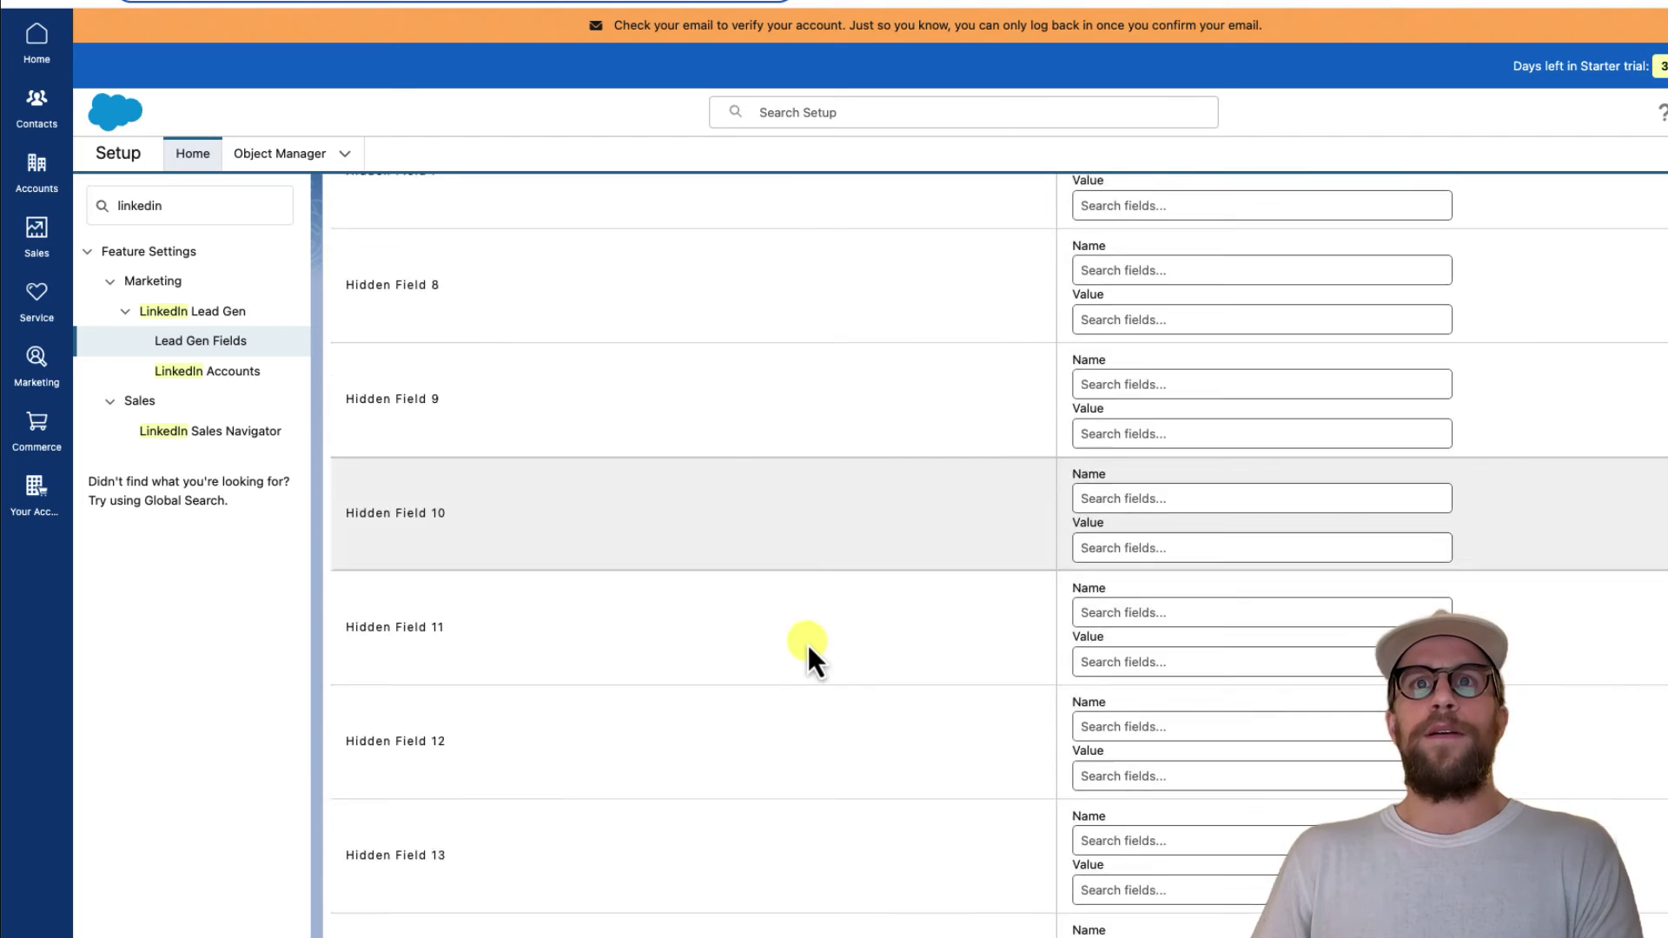
scroll(807, 645, "down", 10)
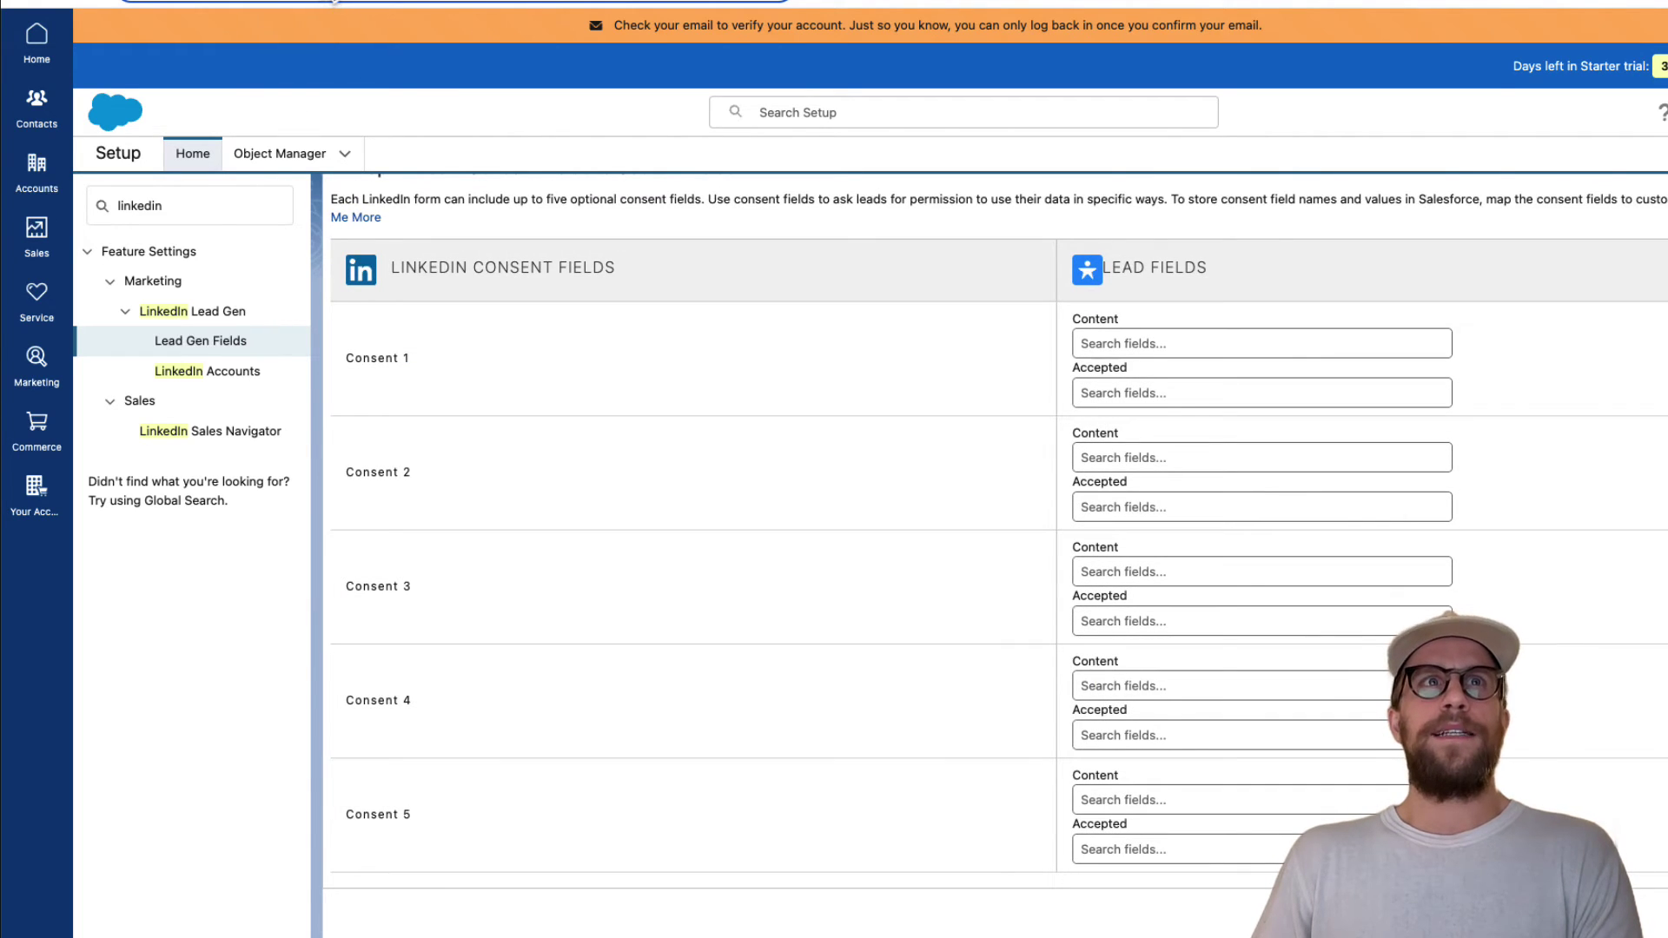
double_click(139, 205)
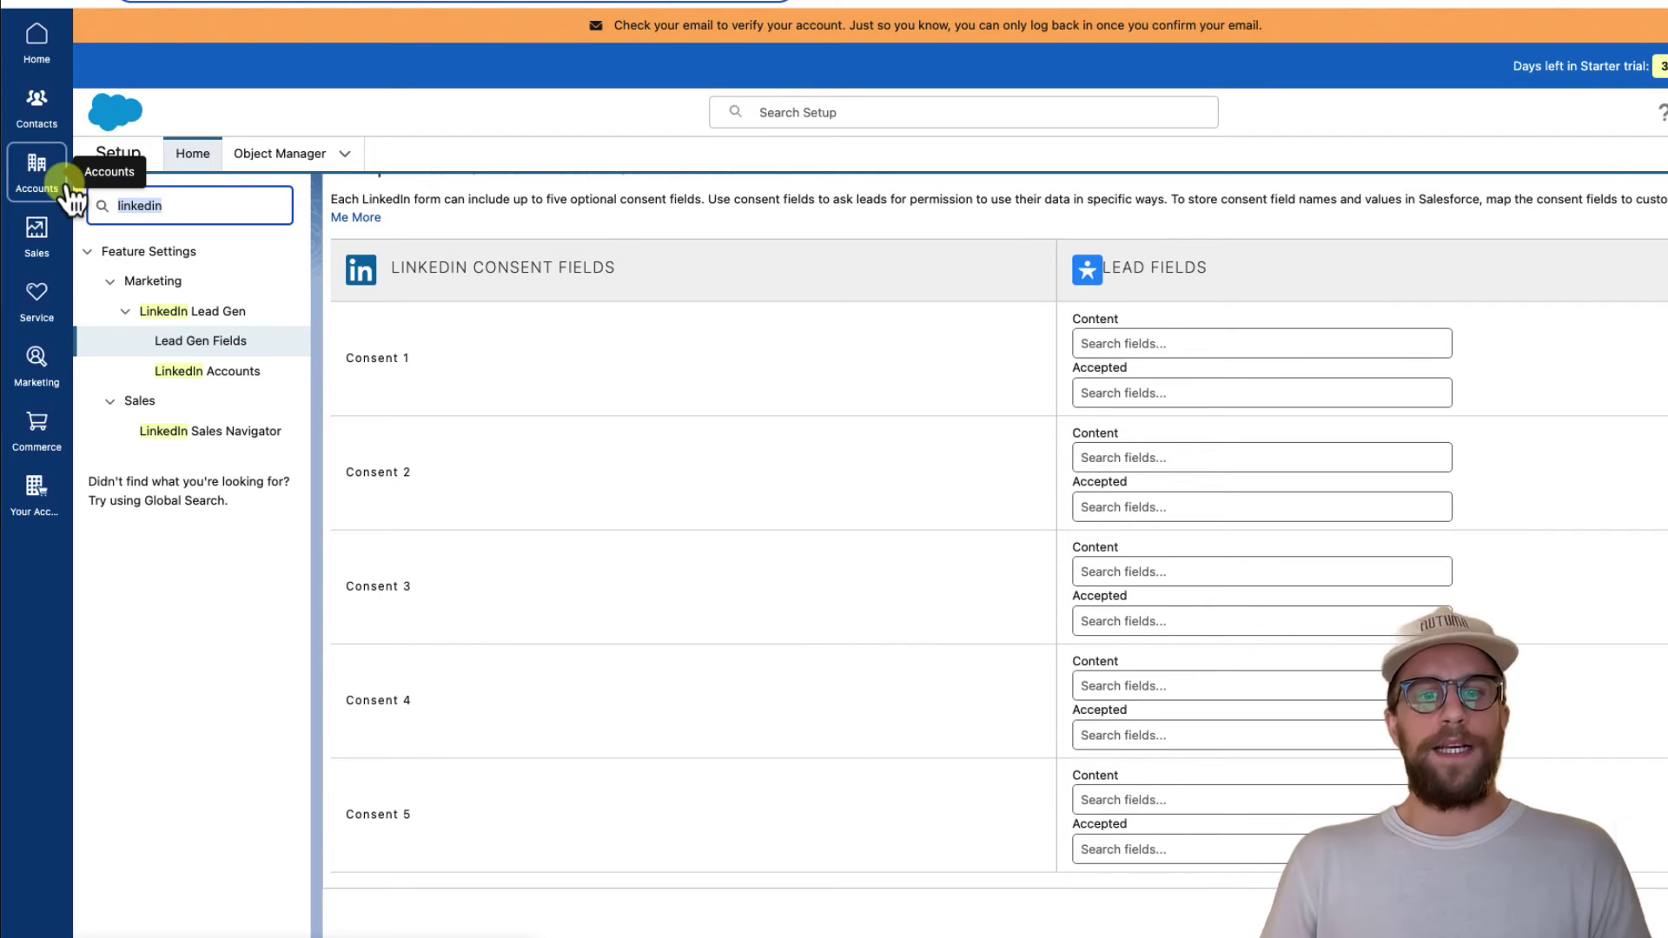
type("web")
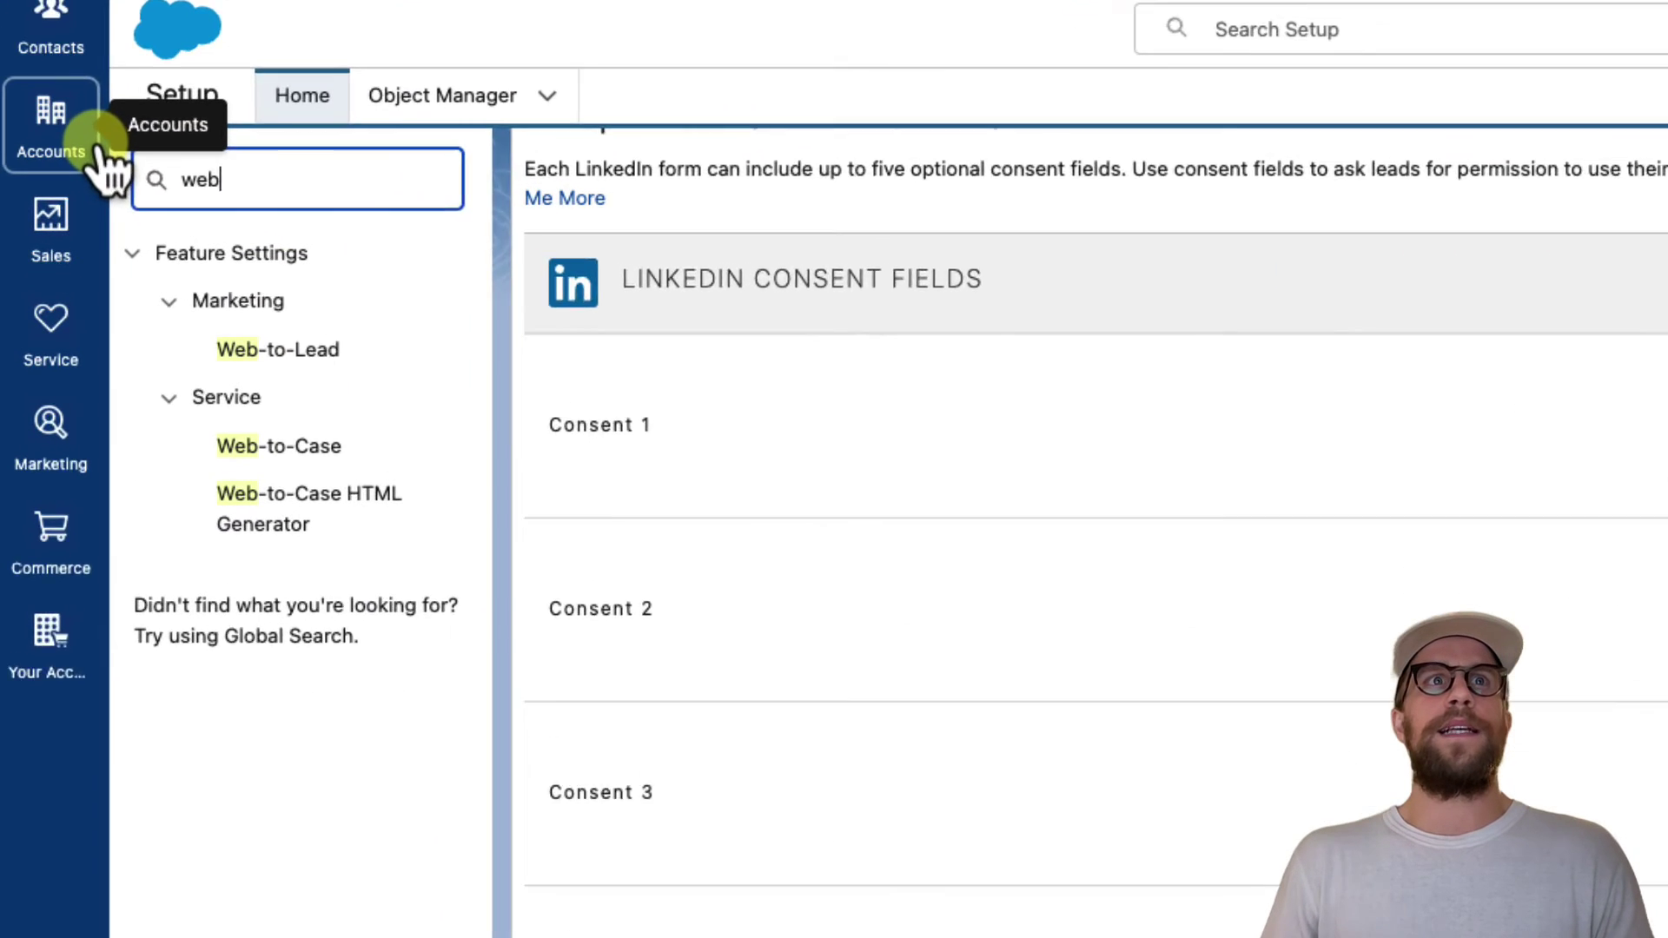
left_click(311, 378)
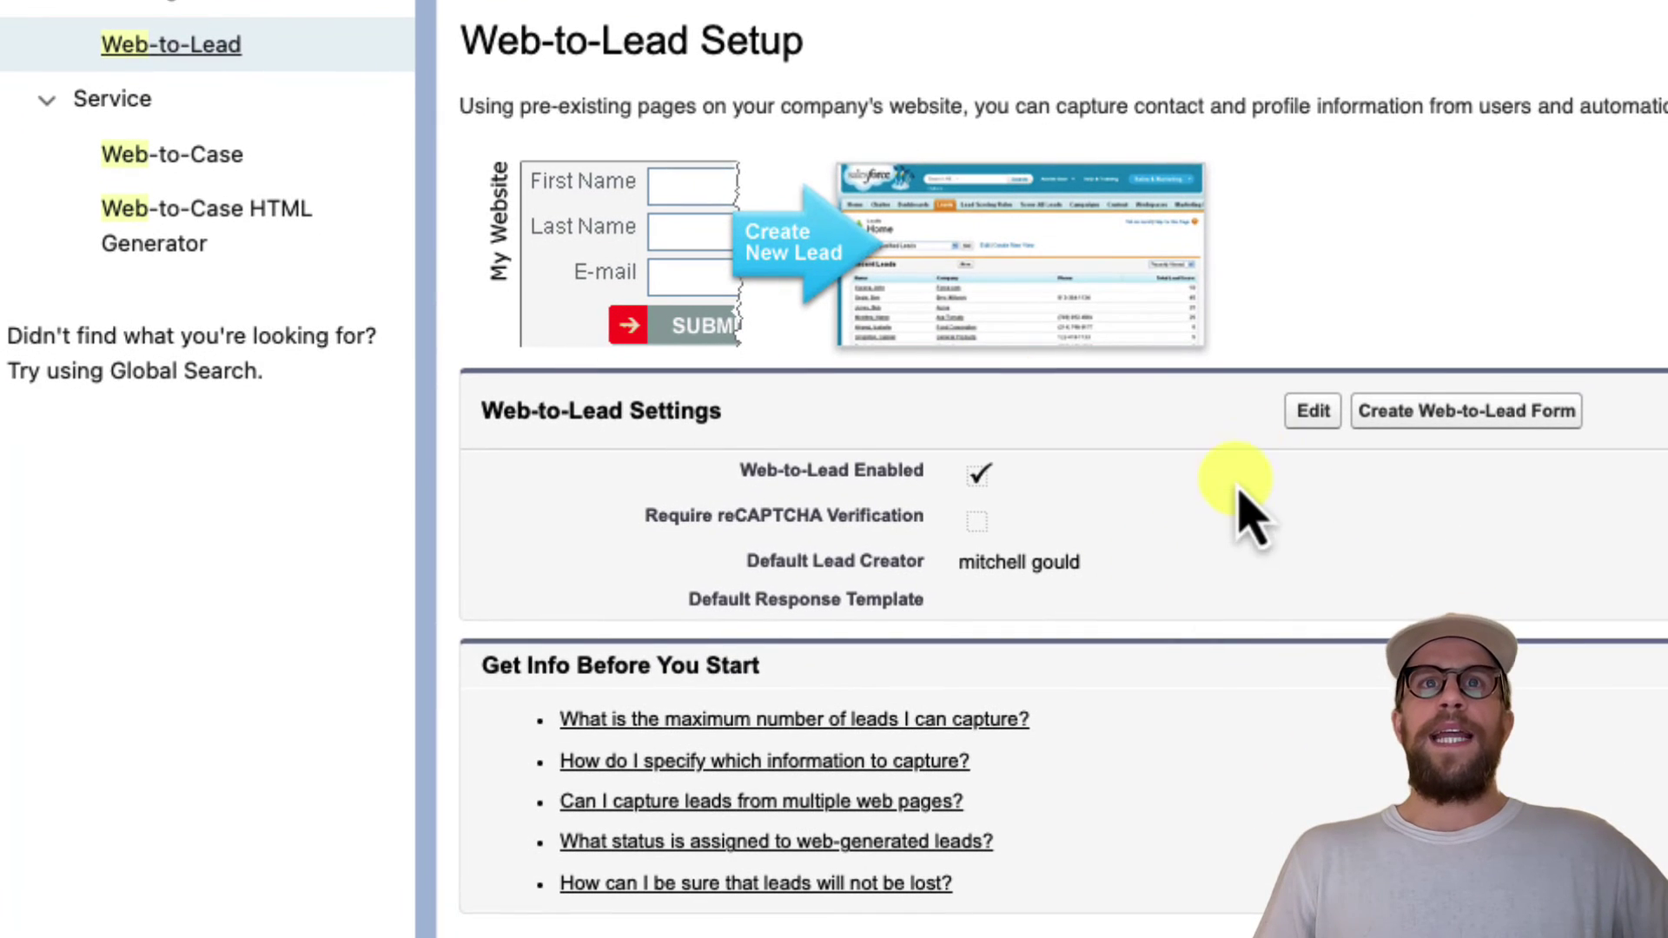
Put the Web-to-Lead settings into edit mode
left_click(1359, 512)
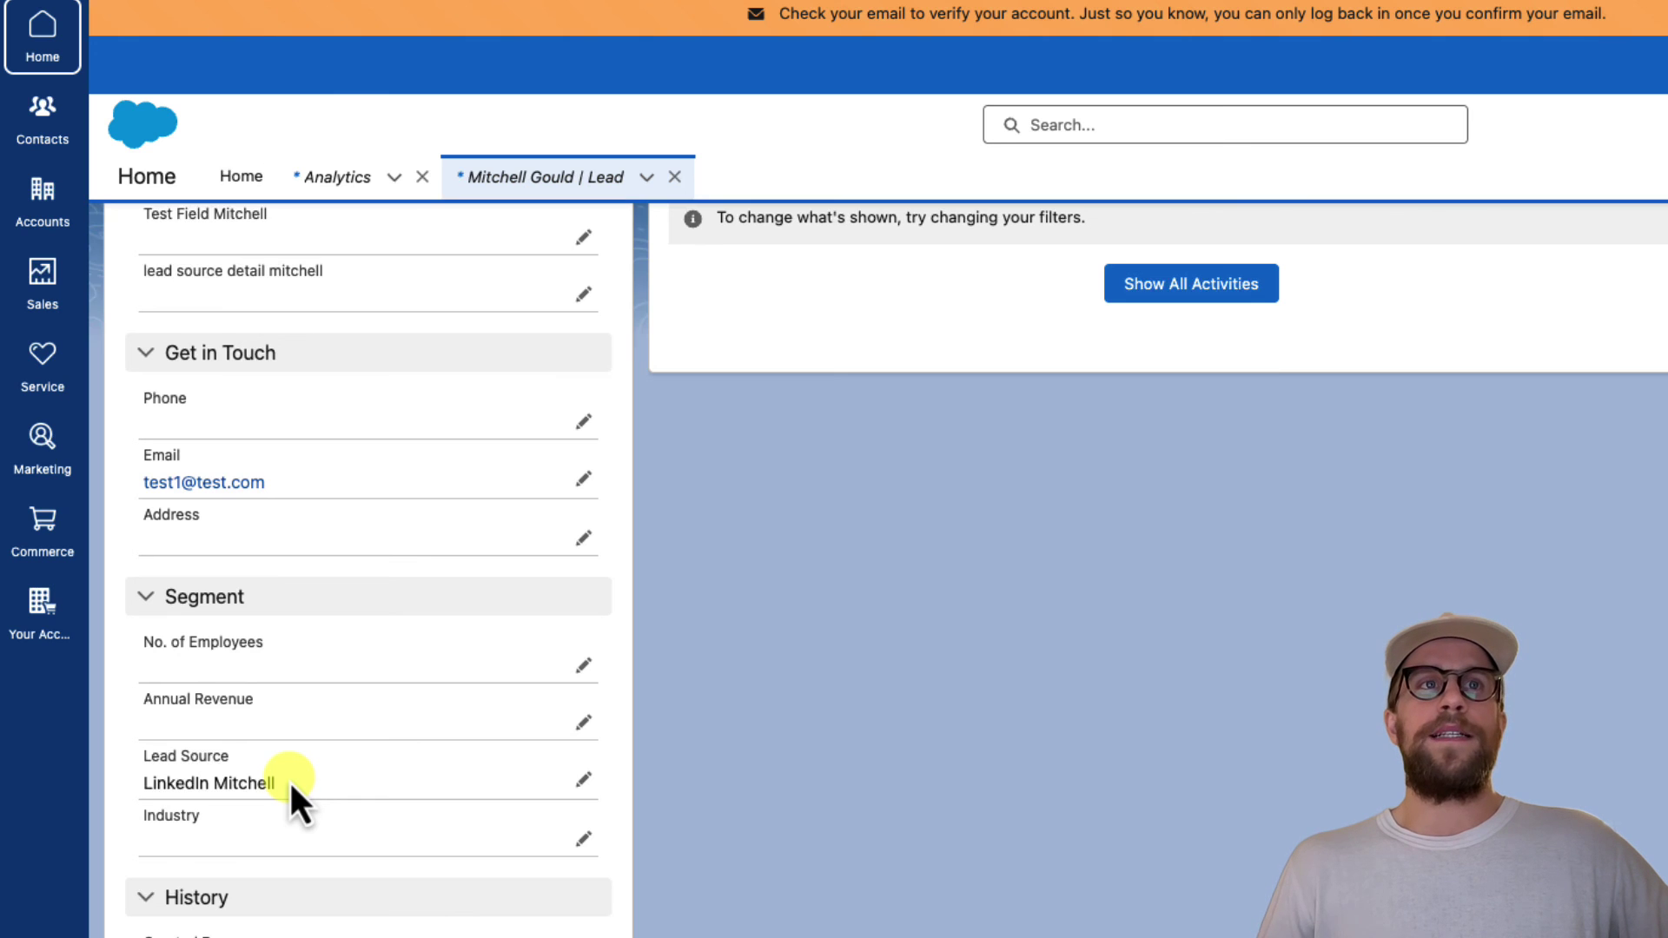
scroll(365, 755, "up", 7)
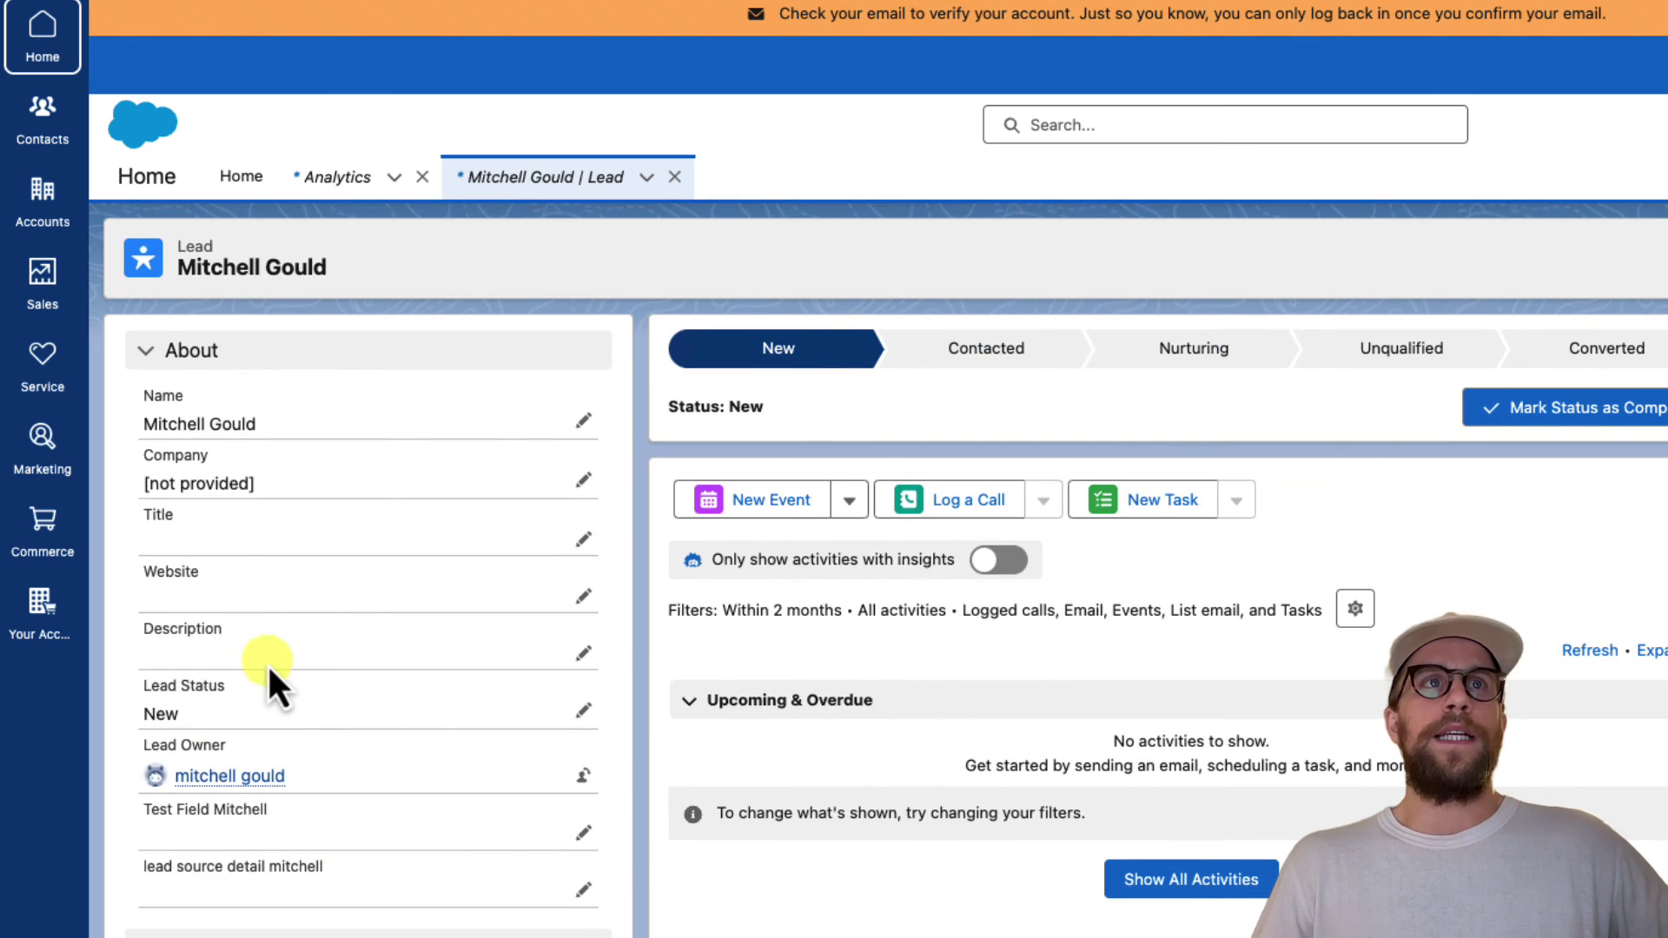
scroll(293, 756, "down", 5)
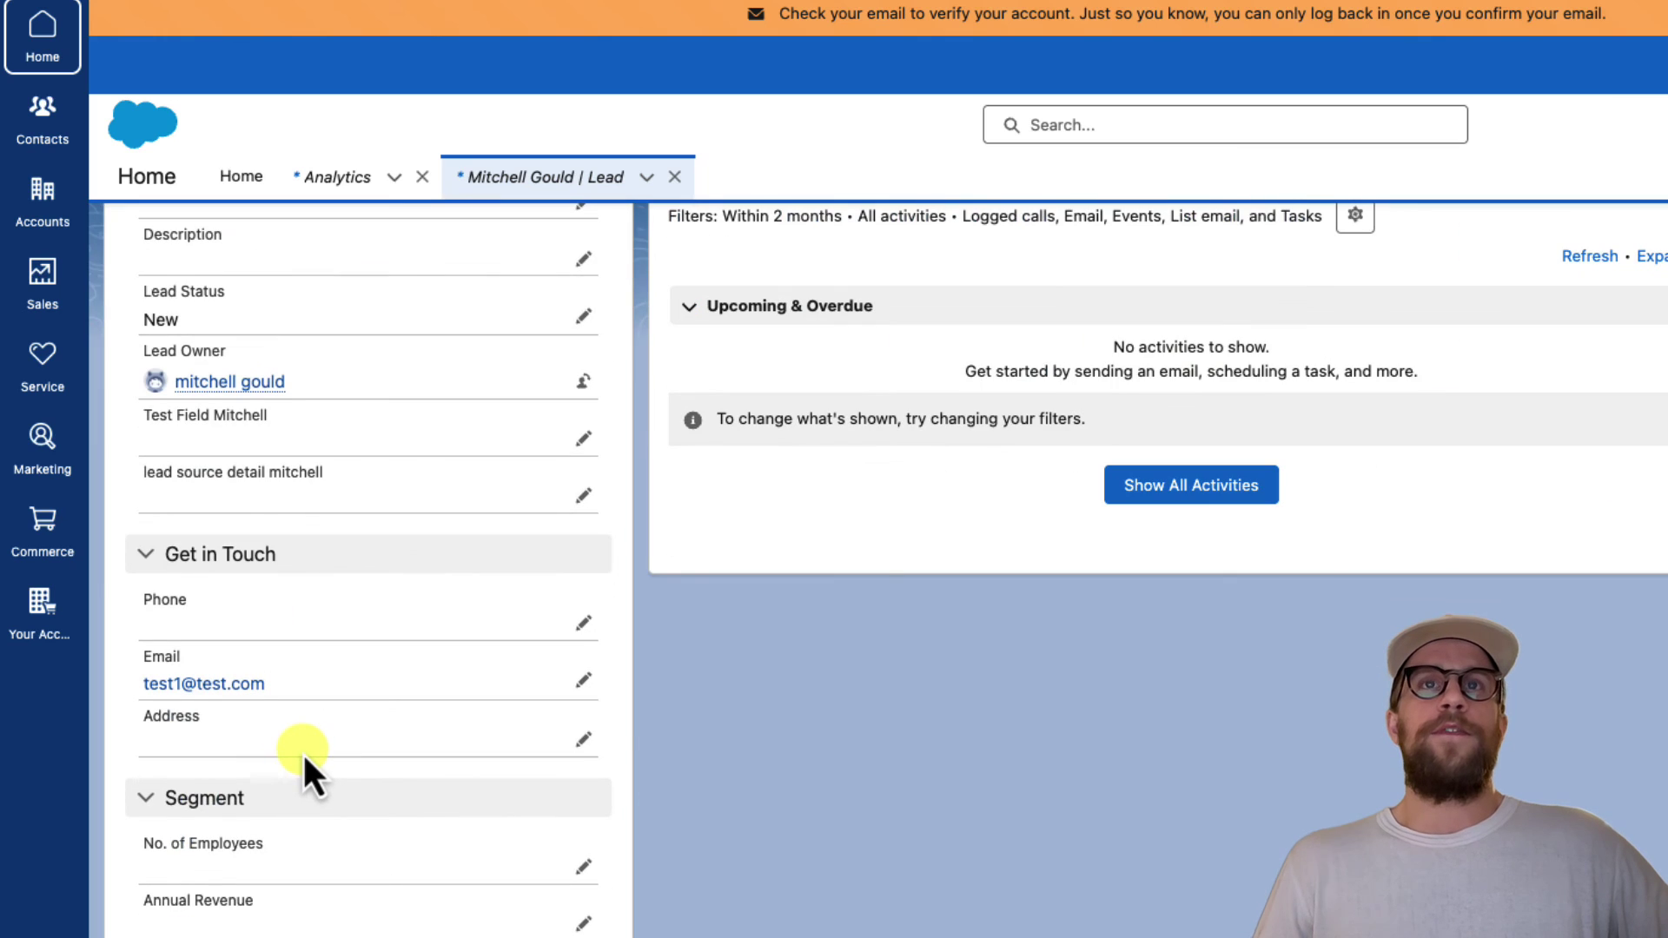